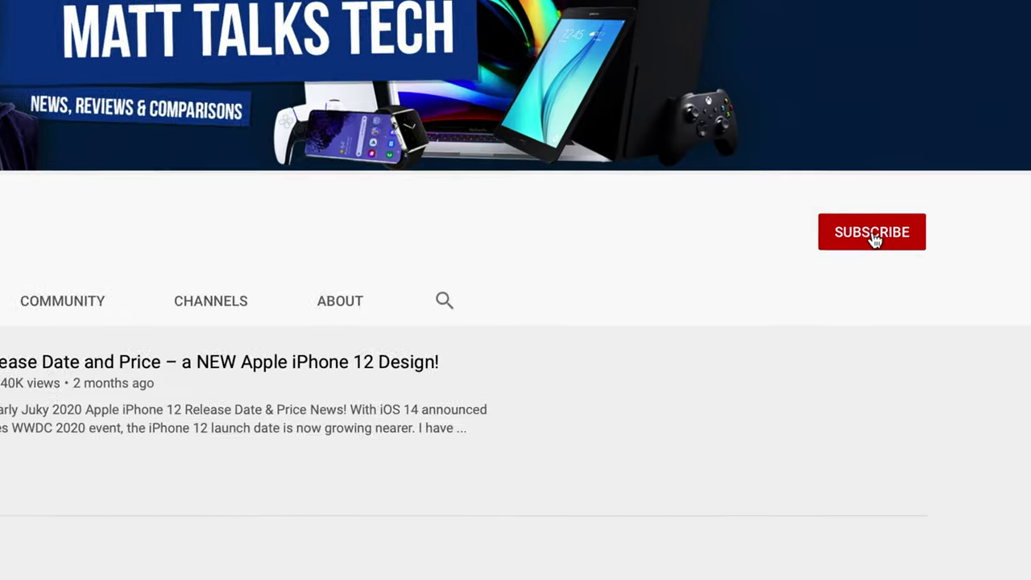
Subscribe to the tech news channel and set its notification bell to All.
{"action": "left_click", "coordinate": [863, 244]}
{"action": "left_click", "coordinate": [888, 249]}
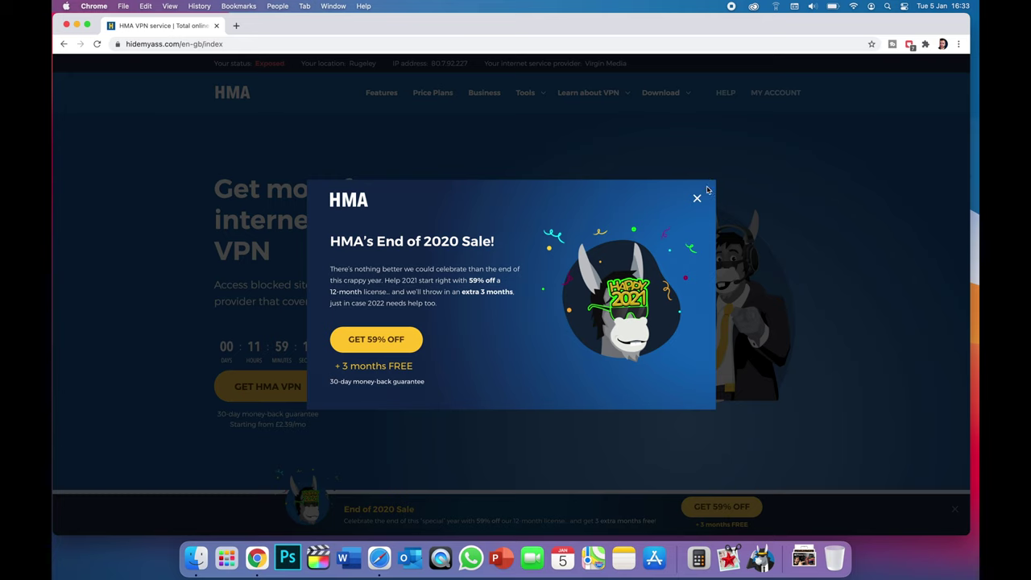
Dismiss the End of 2020 Sale pop-up and buy the 12-month plan at £39.48.
{"action": "left_click", "coordinate": [697, 199]}
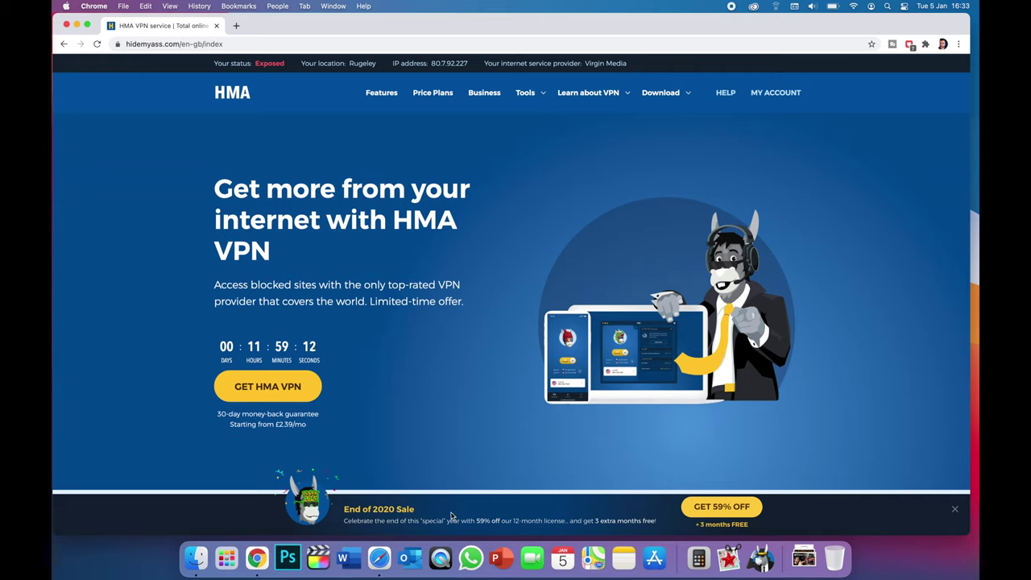
{"action": "left_click", "coordinate": [265, 387]}
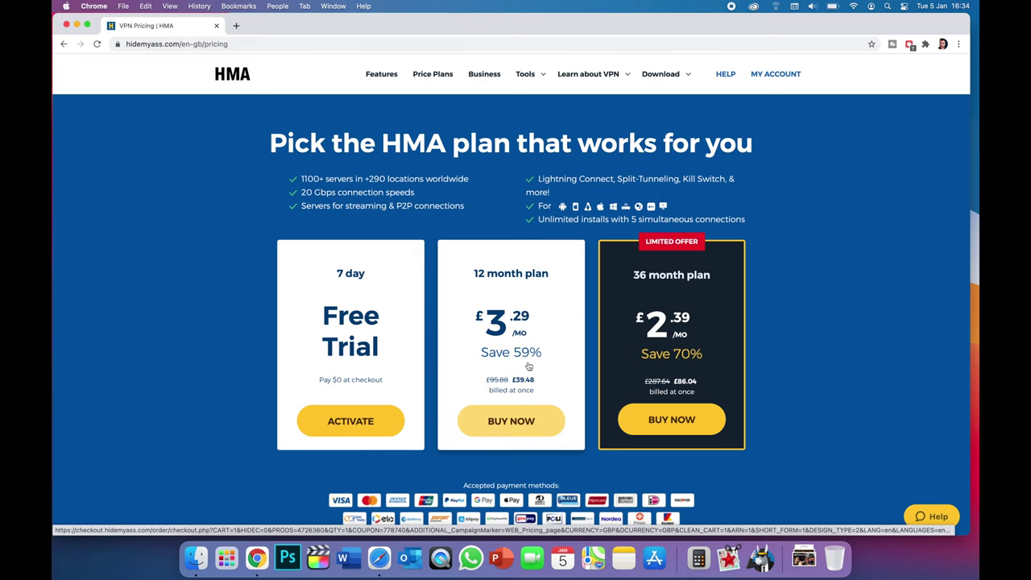
{"action": "scroll", "coordinate": [530, 404], "scroll_direction": "down", "scroll_amount": 1}
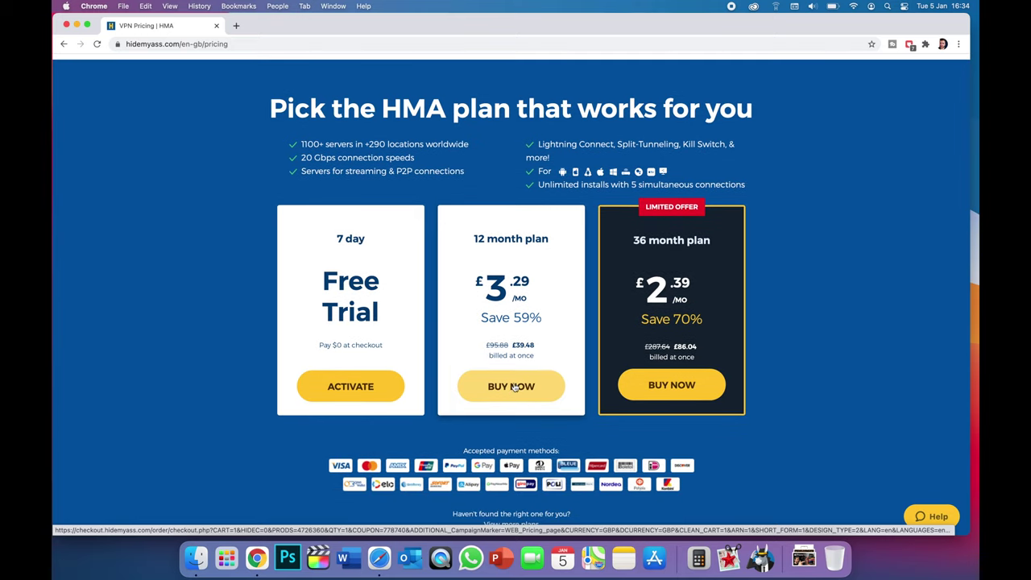
{"action": "left_click", "coordinate": [515, 388]}
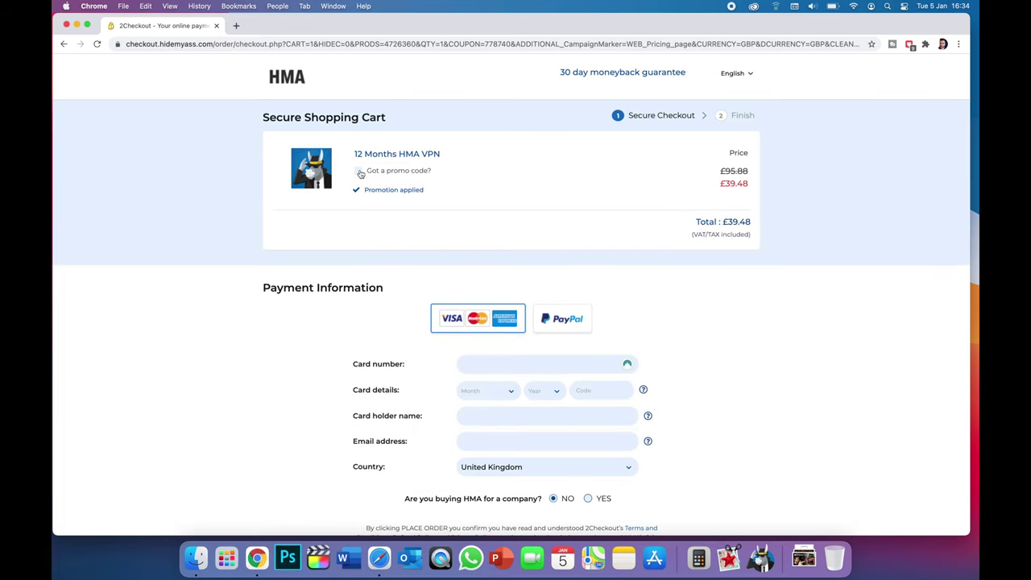
Enter promo code 'MCH' on the 12-month order and apply it.
{"action": "left_click", "coordinate": [360, 173]}
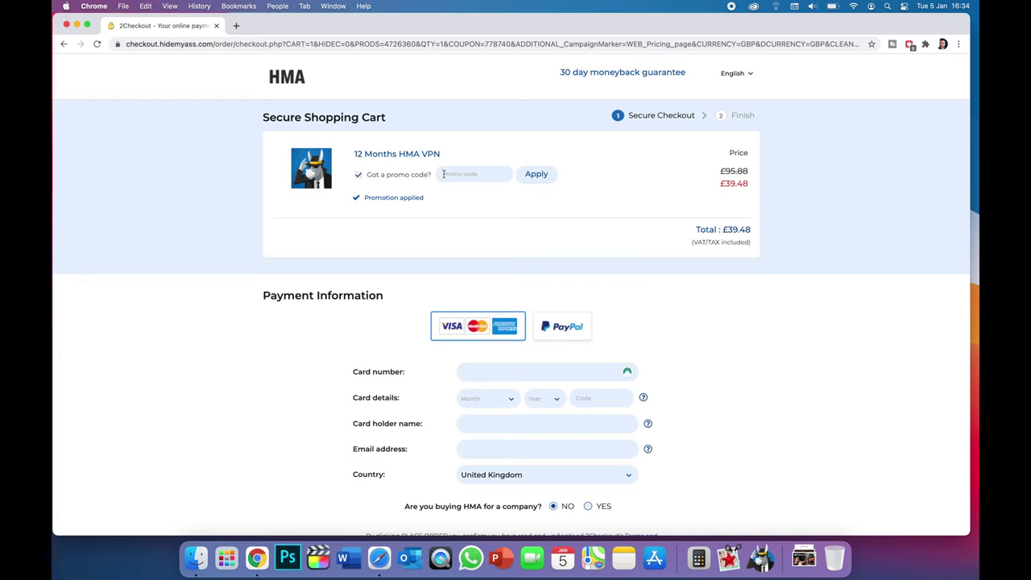
{"action": "type", "text": "M"}
{"action": "type", "text": "CH"}
{"action": "left_click", "coordinate": [532, 179]}
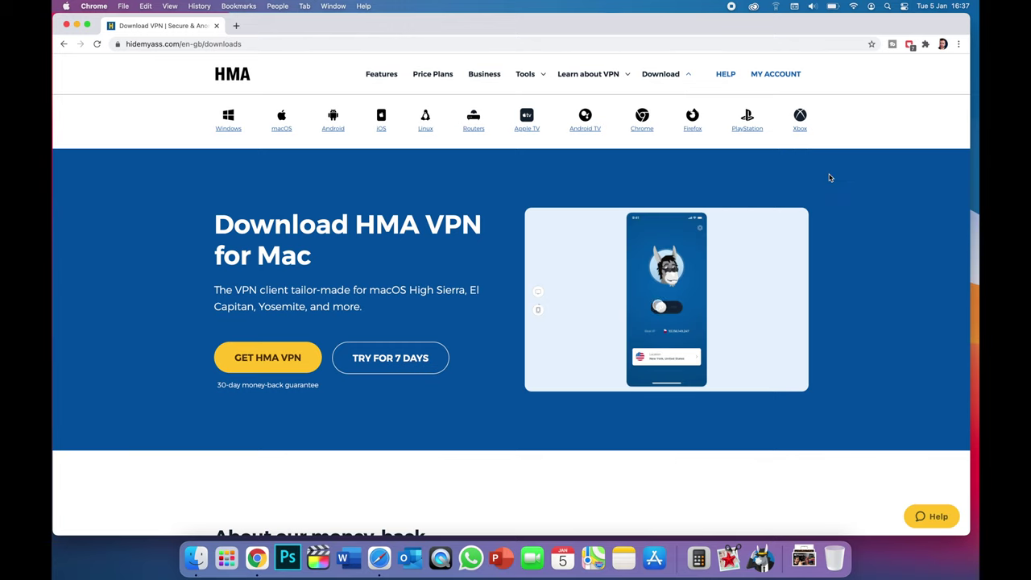
Scroll through the downloads page, then go to the HMA plans and pricing page.
{"action": "scroll", "coordinate": [829, 177], "scroll_direction": "down", "scroll_amount": 3}
{"action": "scroll", "coordinate": [829, 177], "scroll_direction": "down", "scroll_amount": 3}
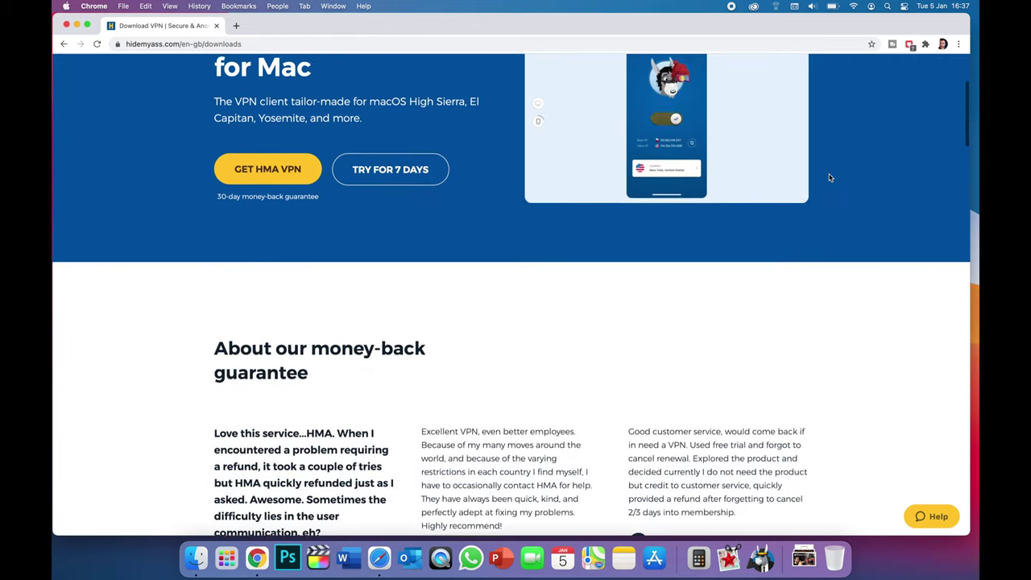
{"action": "scroll", "coordinate": [829, 177], "scroll_direction": "down", "scroll_amount": 2}
{"action": "scroll", "coordinate": [829, 177], "scroll_direction": "down", "scroll_amount": 2}
{"action": "scroll", "coordinate": [830, 177], "scroll_direction": "down", "scroll_amount": 10}
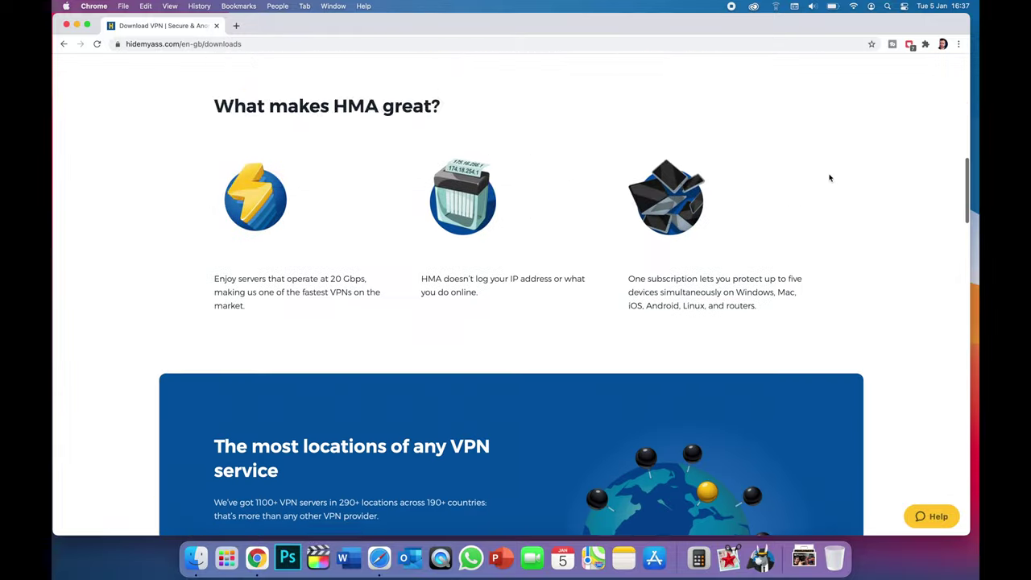
{"action": "scroll", "coordinate": [830, 178], "scroll_direction": "up", "scroll_amount": 15}
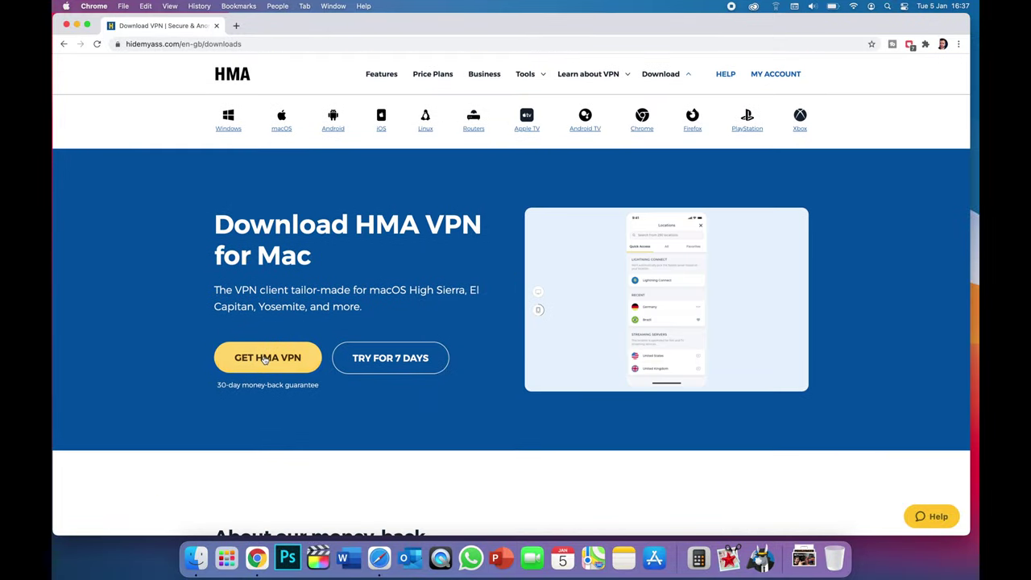
{"action": "left_click", "coordinate": [265, 360]}
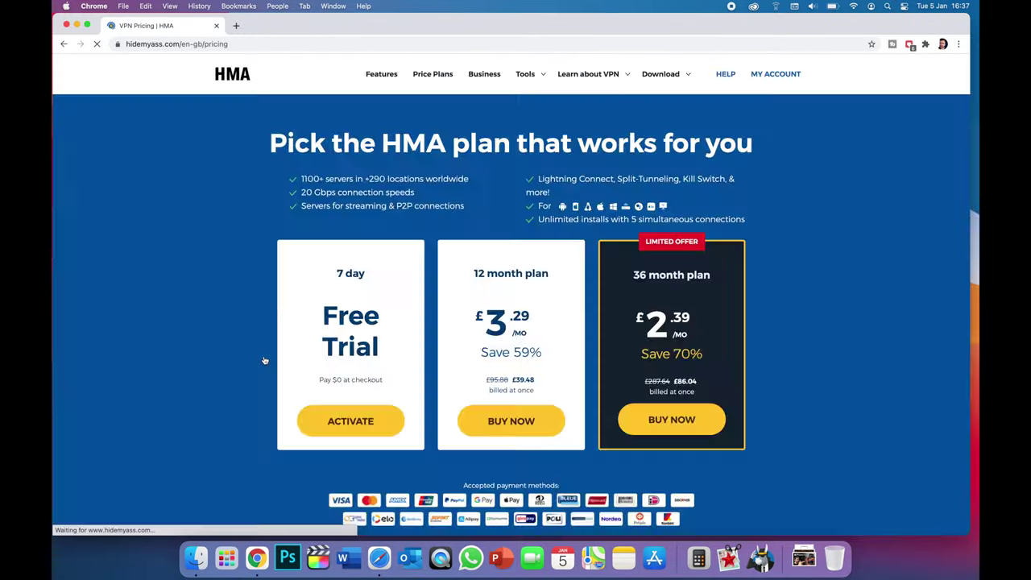
Return to downloads, open the macOS page and scroll to its setup section.
{"action": "left_click", "coordinate": [660, 77]}
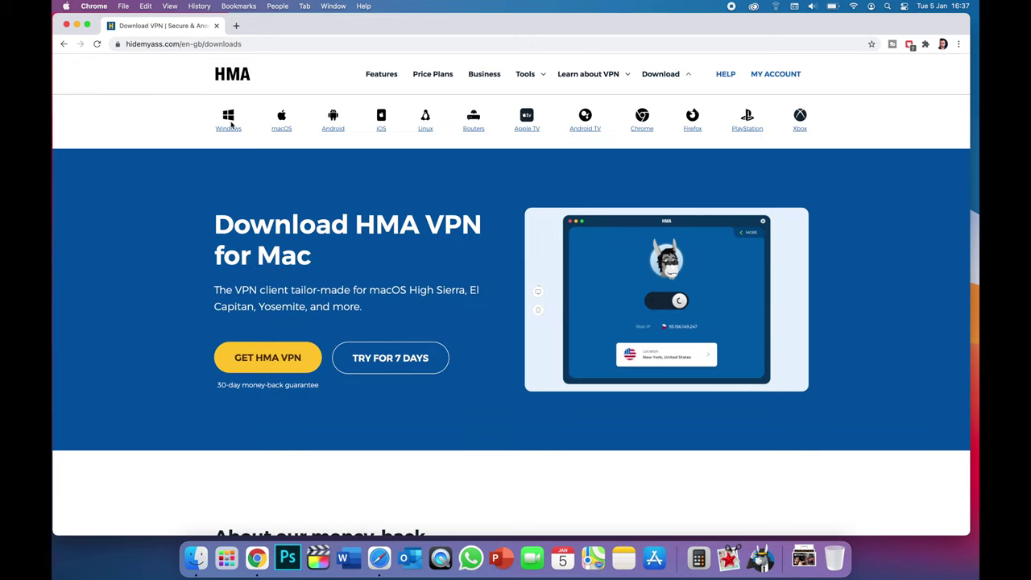
{"action": "left_click", "coordinate": [282, 130]}
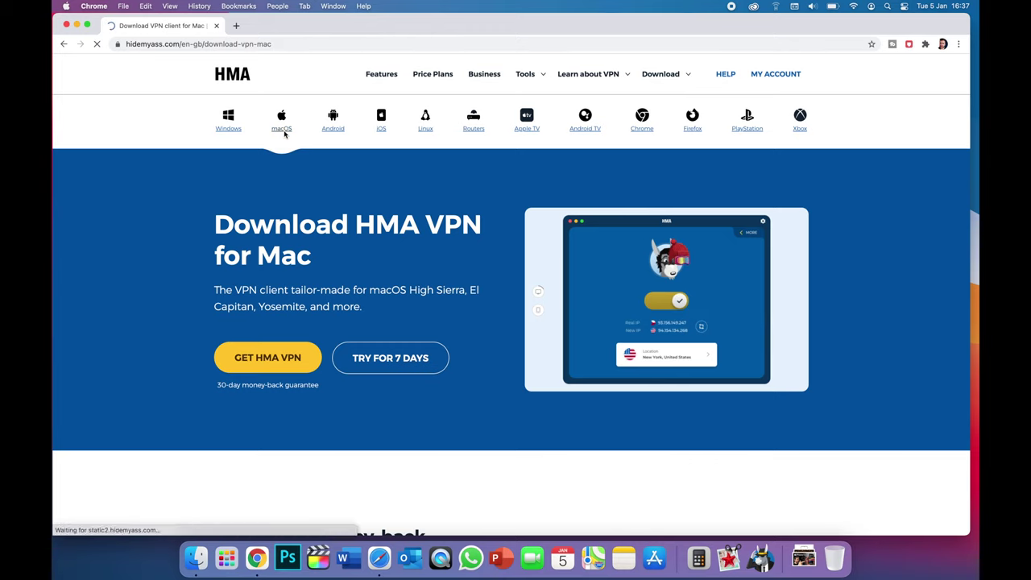
{"action": "scroll", "coordinate": [314, 377], "scroll_direction": "down", "scroll_amount": 5}
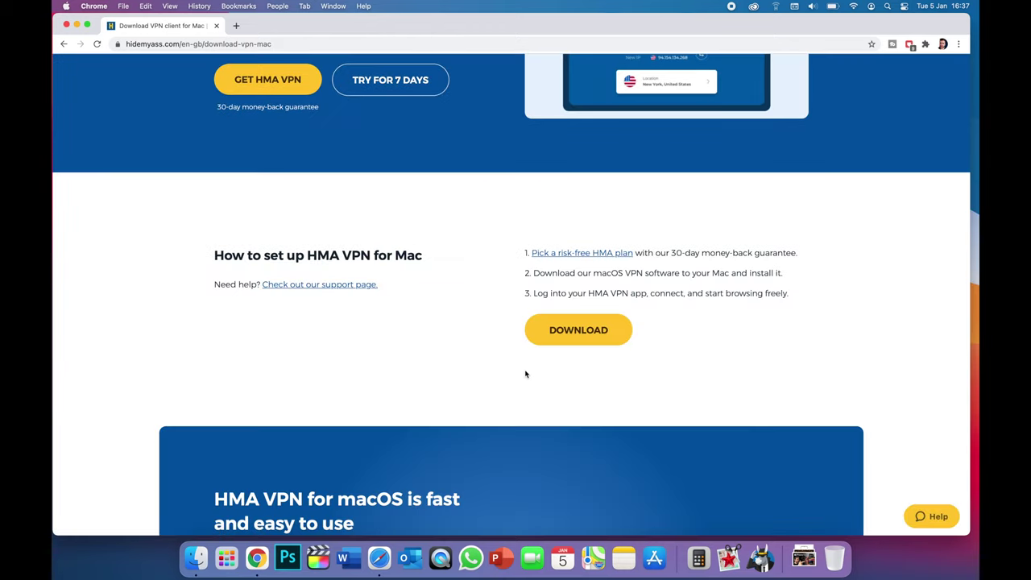
Download and open HMA-VPN.dmg, then close the installer and return to Chrome.
{"action": "left_click", "coordinate": [574, 327]}
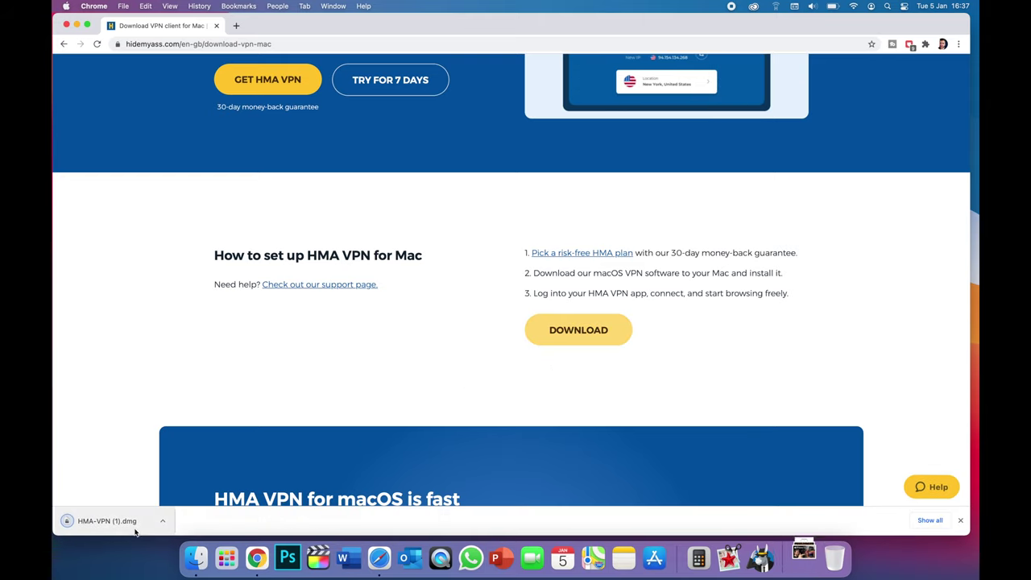
{"action": "left_click", "coordinate": [115, 522]}
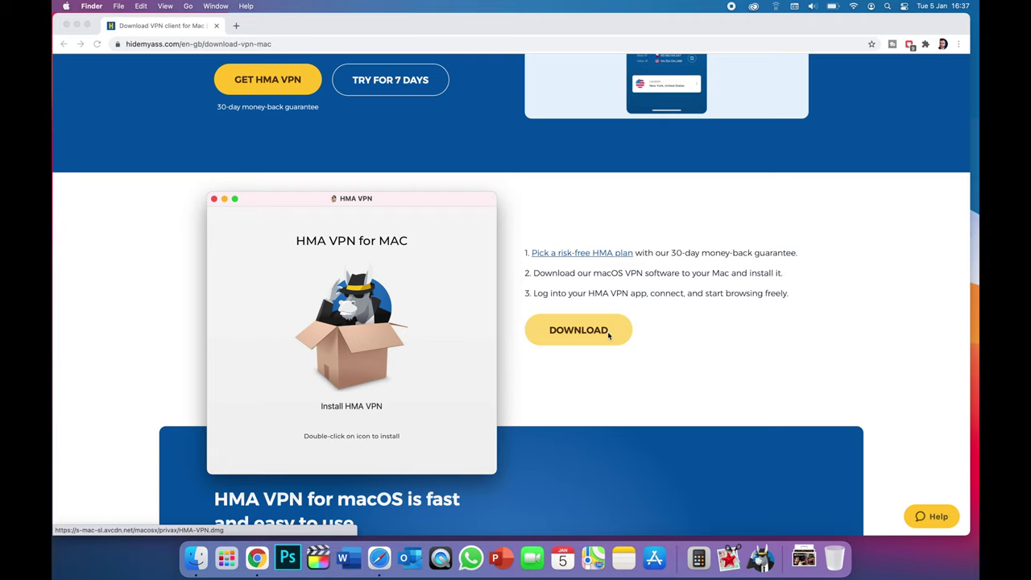
{"action": "left_click", "coordinate": [213, 200]}
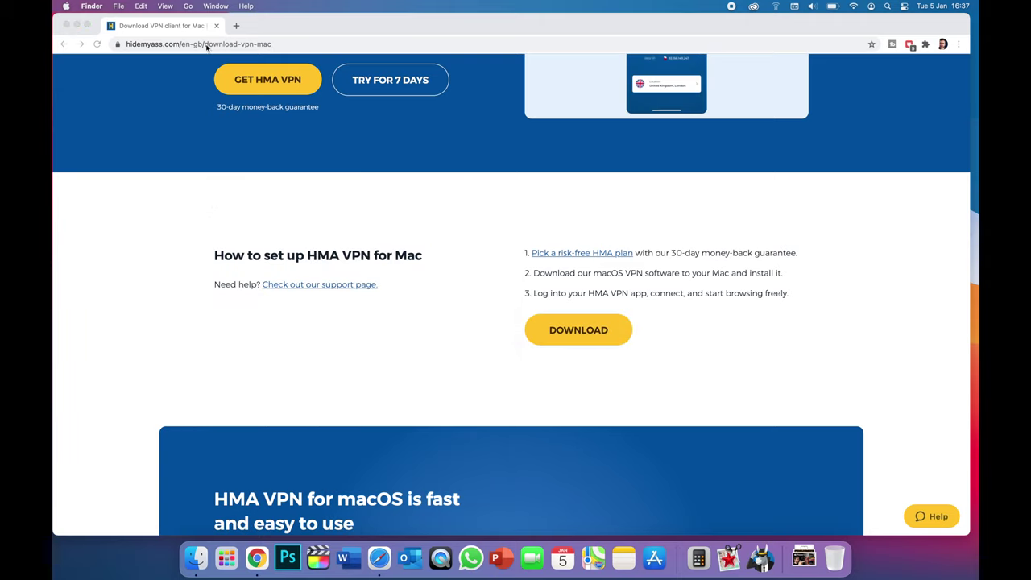
{"action": "left_click", "coordinate": [533, 318]}
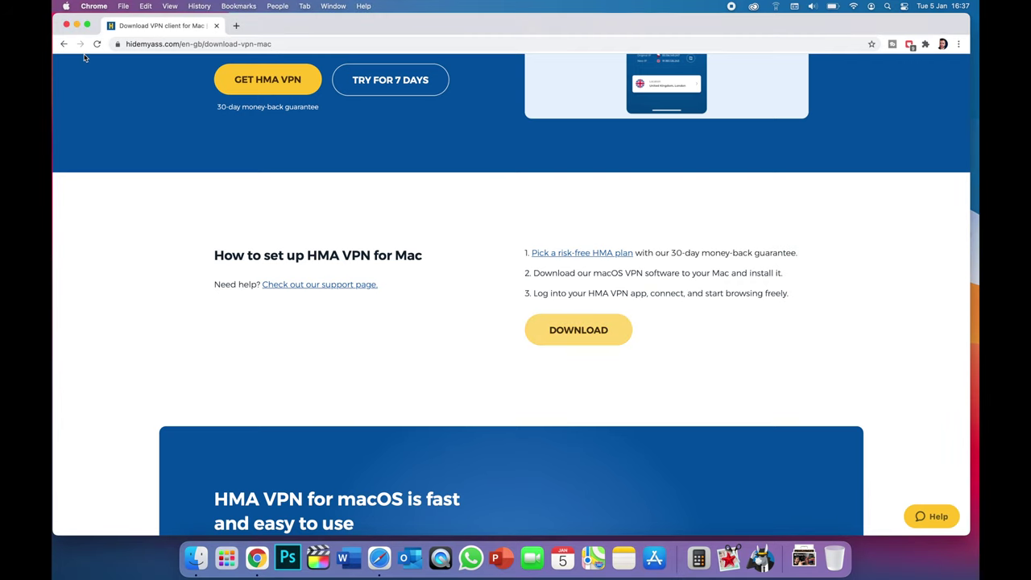
{"action": "scroll", "coordinate": [420, 317], "scroll_direction": "up", "scroll_amount": 5}
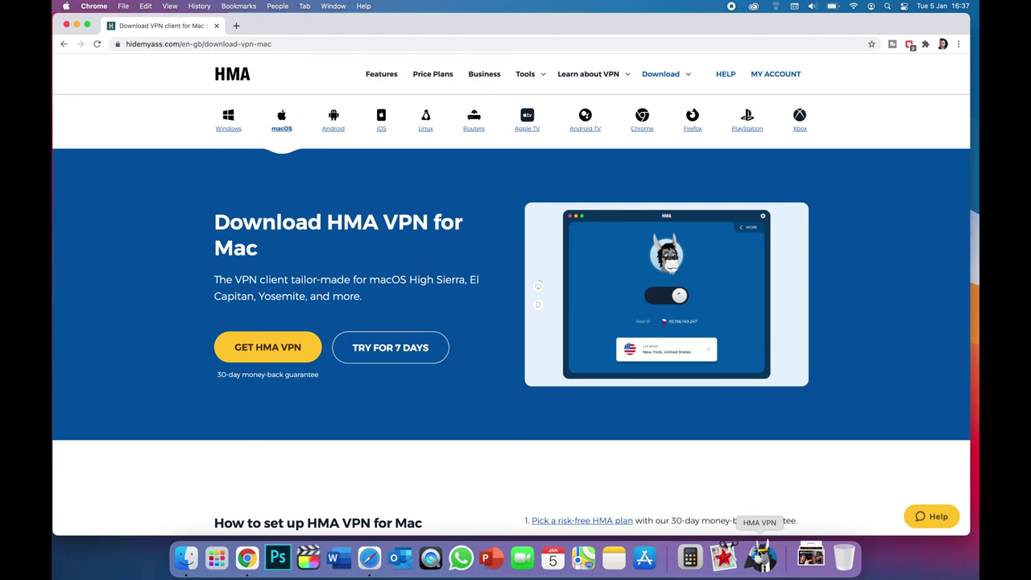
Launch HMA VPN, review account details and server locations, leaving UK, Donkey Town selected.
{"action": "left_click", "coordinate": [760, 555]}
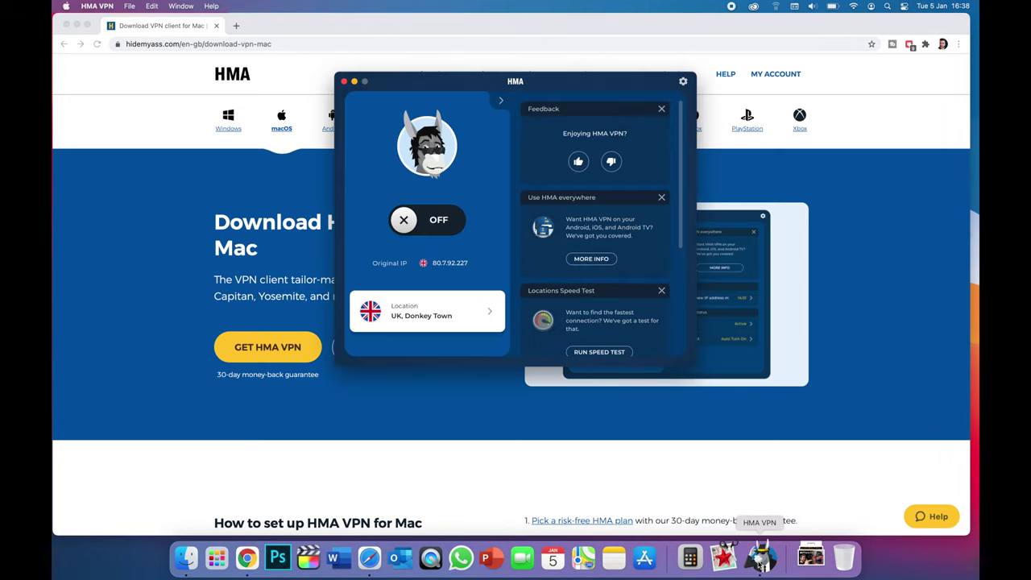
{"action": "left_click", "coordinate": [97, 6]}
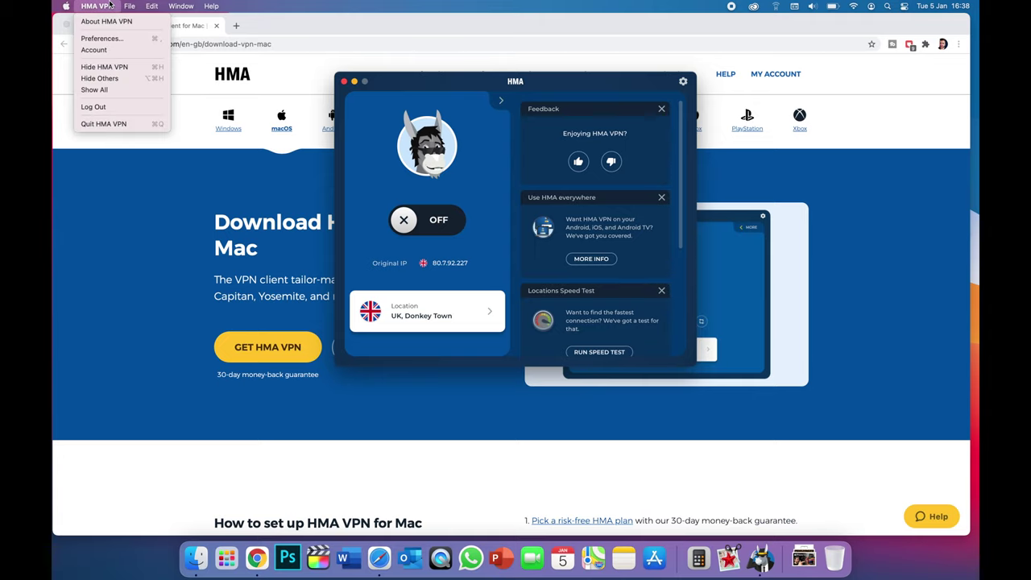
{"action": "left_click", "coordinate": [110, 49]}
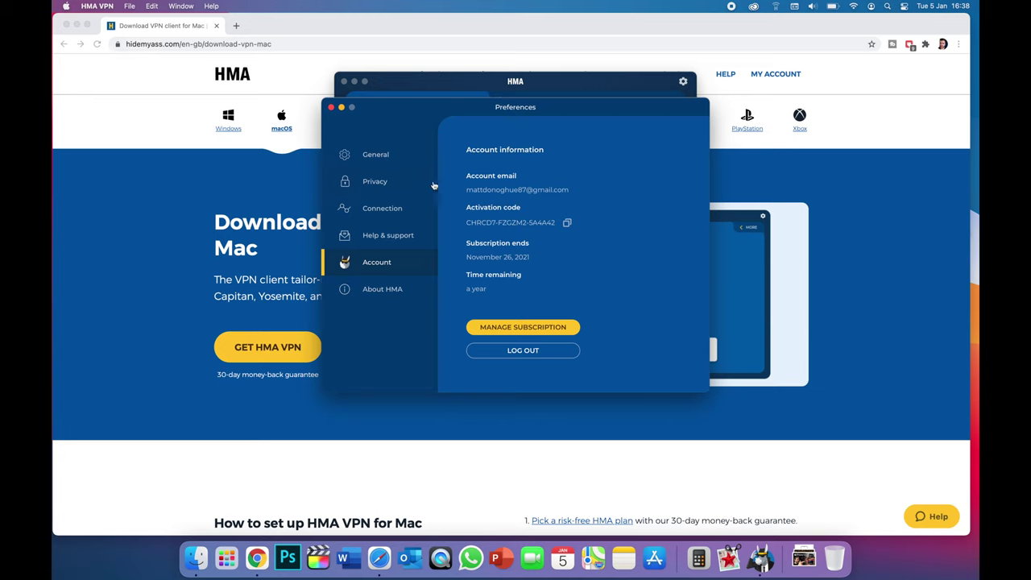
{"action": "left_click", "coordinate": [331, 108]}
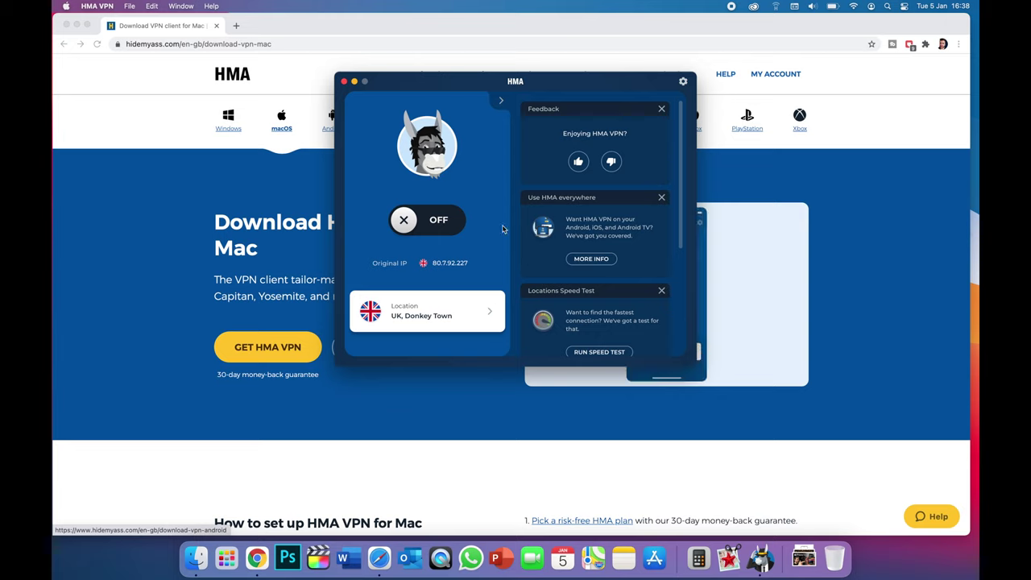
{"action": "left_click", "coordinate": [470, 323]}
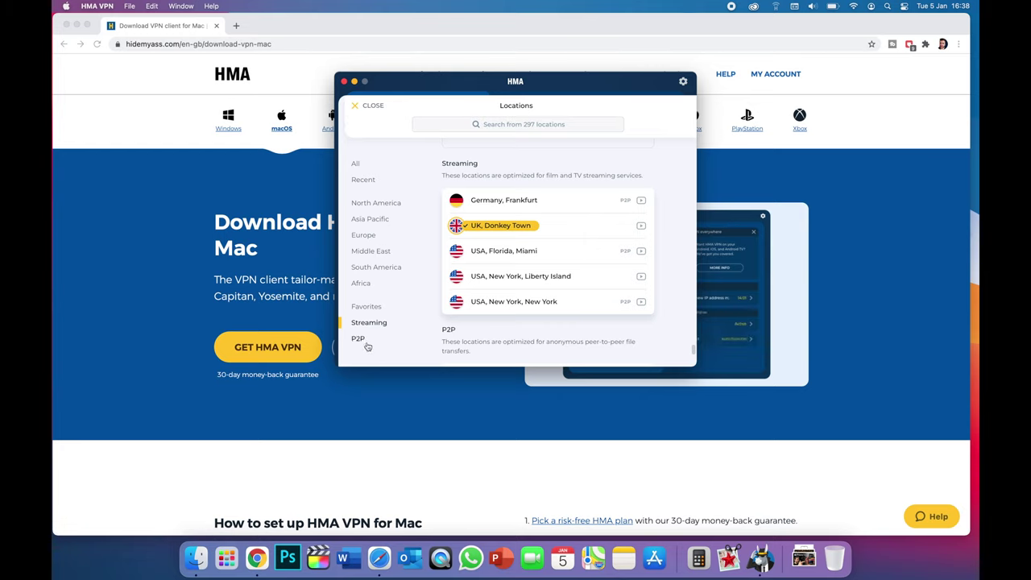
{"action": "left_click", "coordinate": [354, 108]}
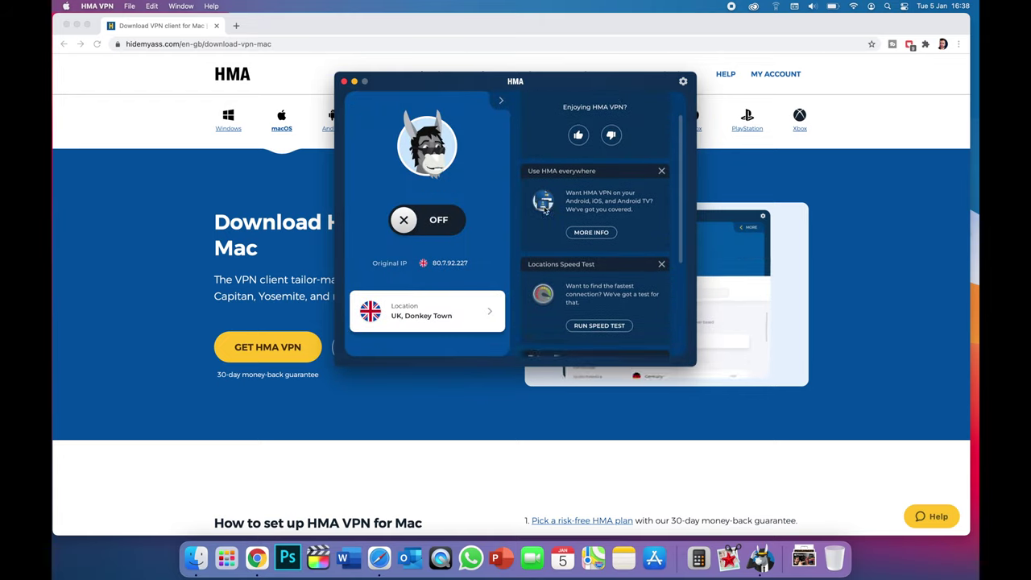
{"action": "scroll", "coordinate": [544, 208], "scroll_direction": "down", "scroll_amount": 4}
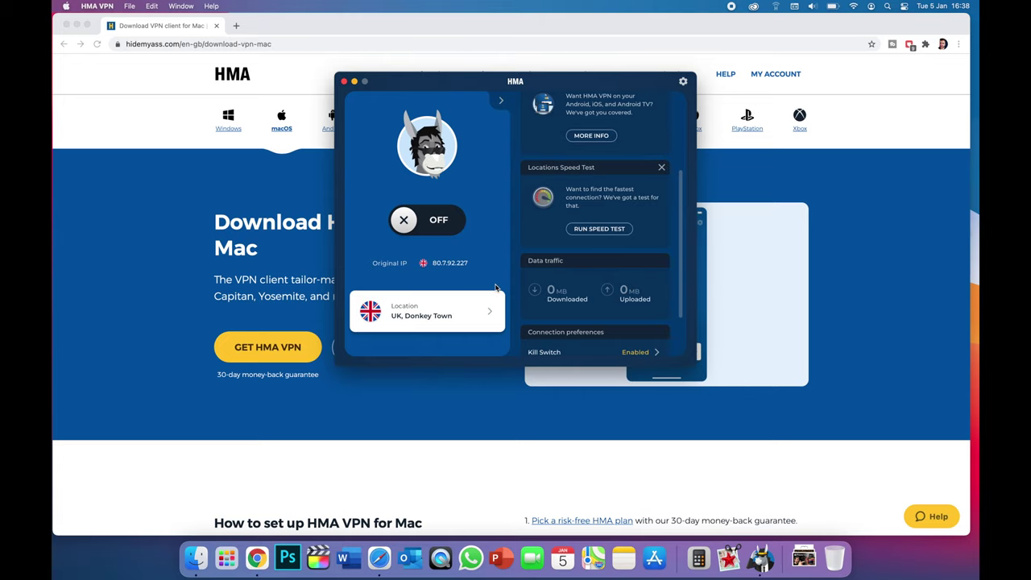
Search 'speed test' and open speedtest.net, accepting its cookie request.
{"action": "left_click", "coordinate": [266, 189]}
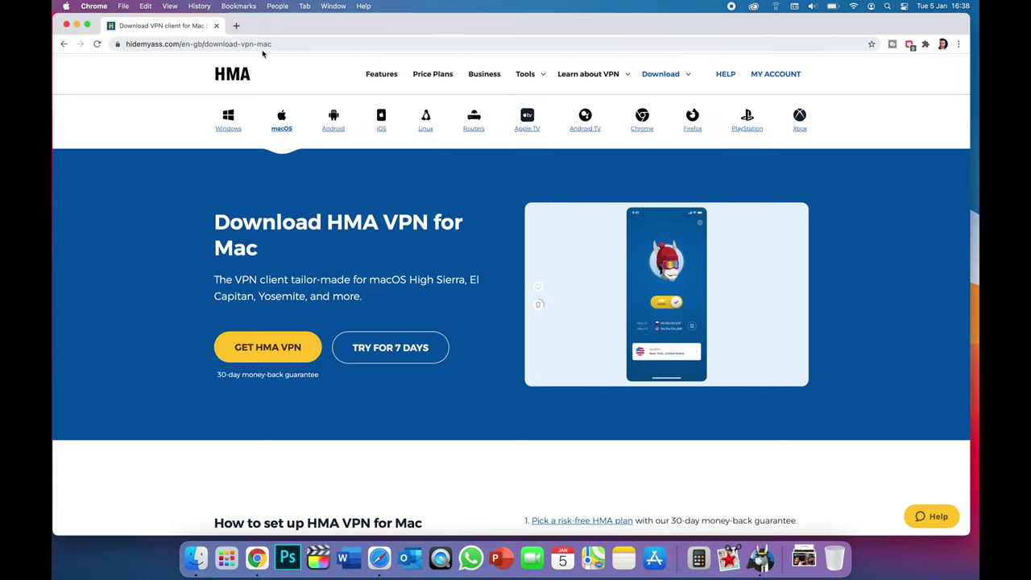
{"action": "left_click", "coordinate": [262, 46]}
{"action": "type", "text": "sp"}
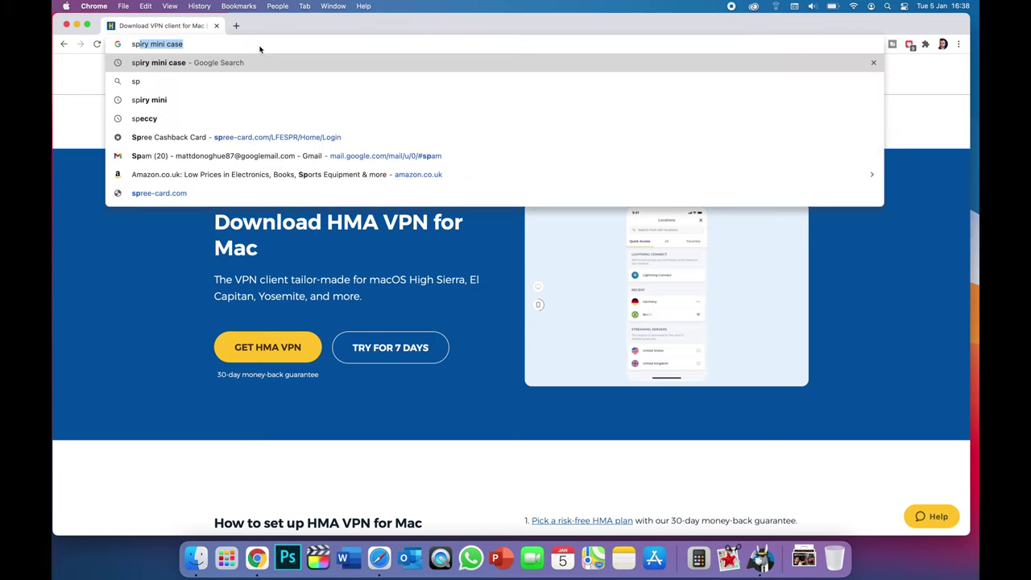
{"action": "type", "text": "eed test"}
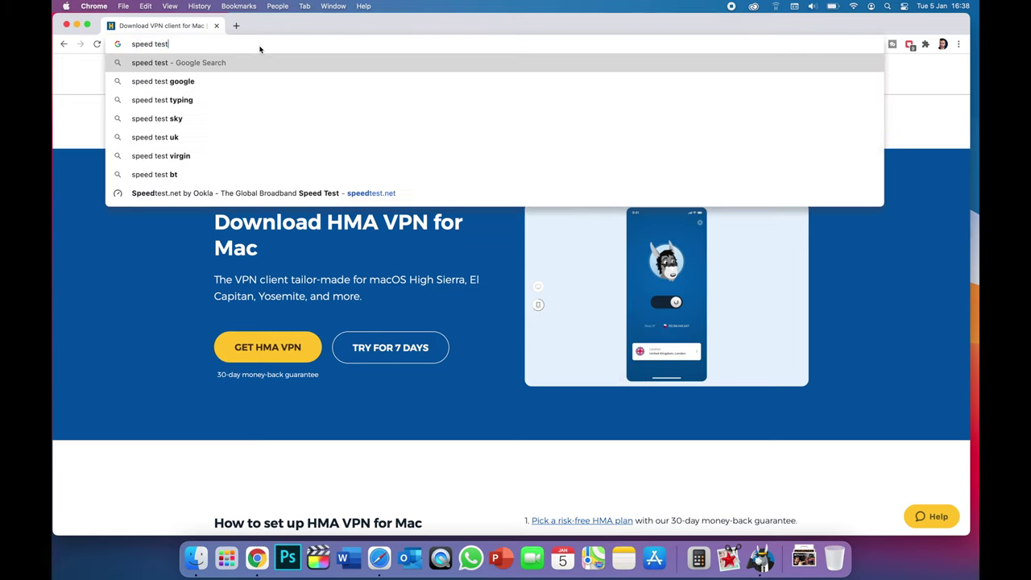
{"action": "key", "text": "Return"}
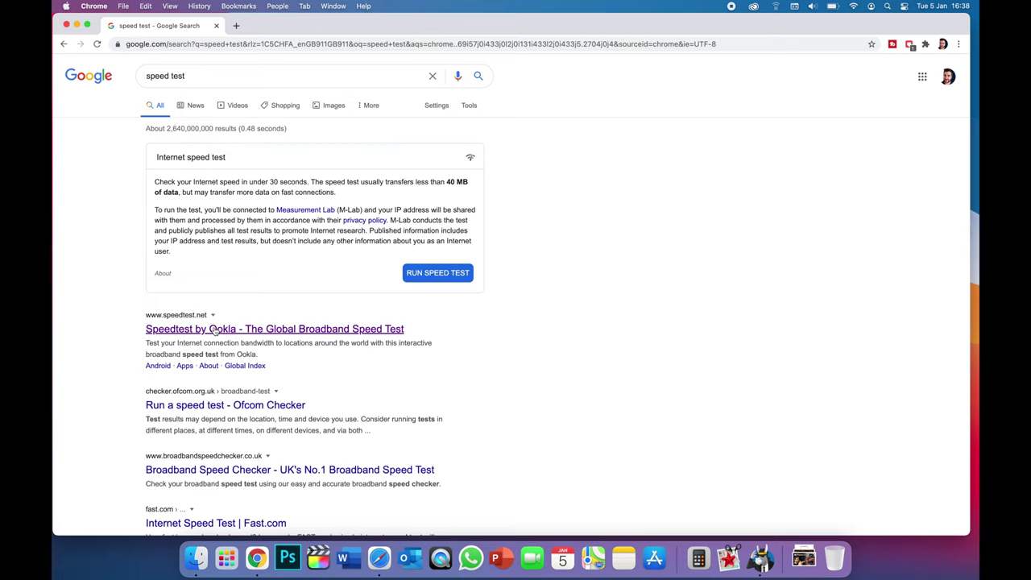
{"action": "left_click", "coordinate": [214, 330]}
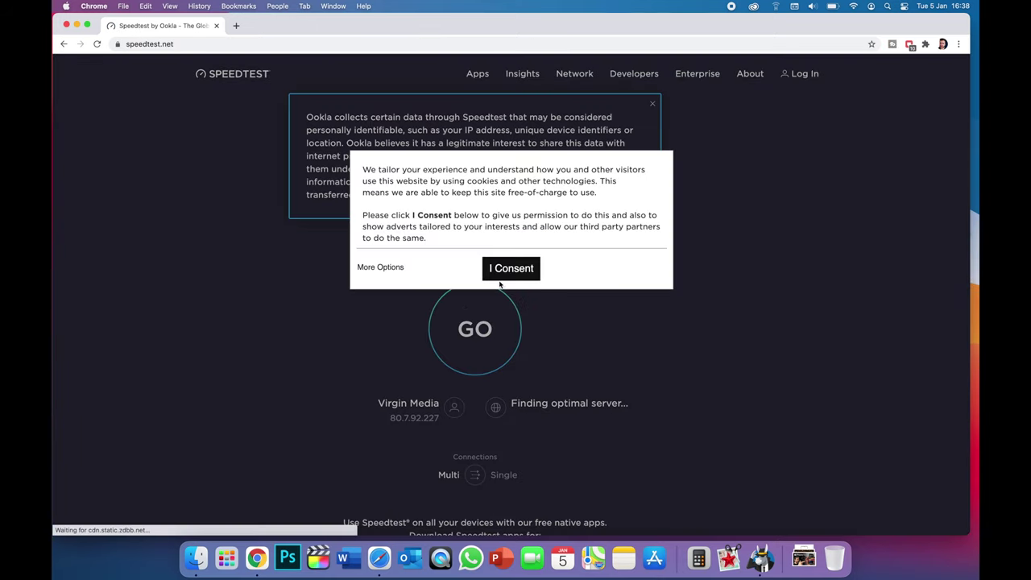
{"action": "left_click", "coordinate": [501, 271]}
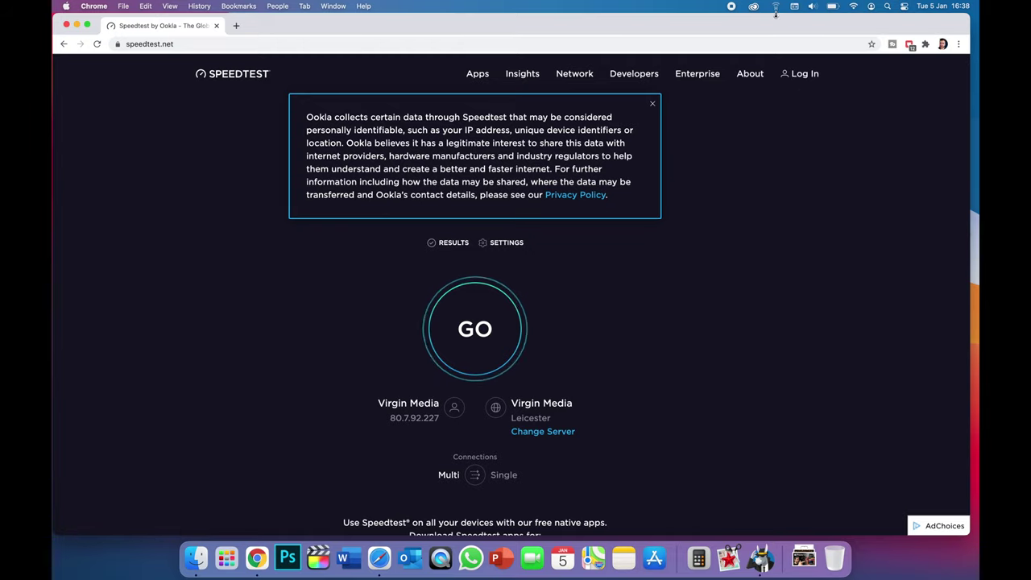
Run the speed test without the VPN: 373.20 Mbps down, 29.50 Mbps up, 17 ms ping.
{"action": "left_click", "coordinate": [774, 6]}
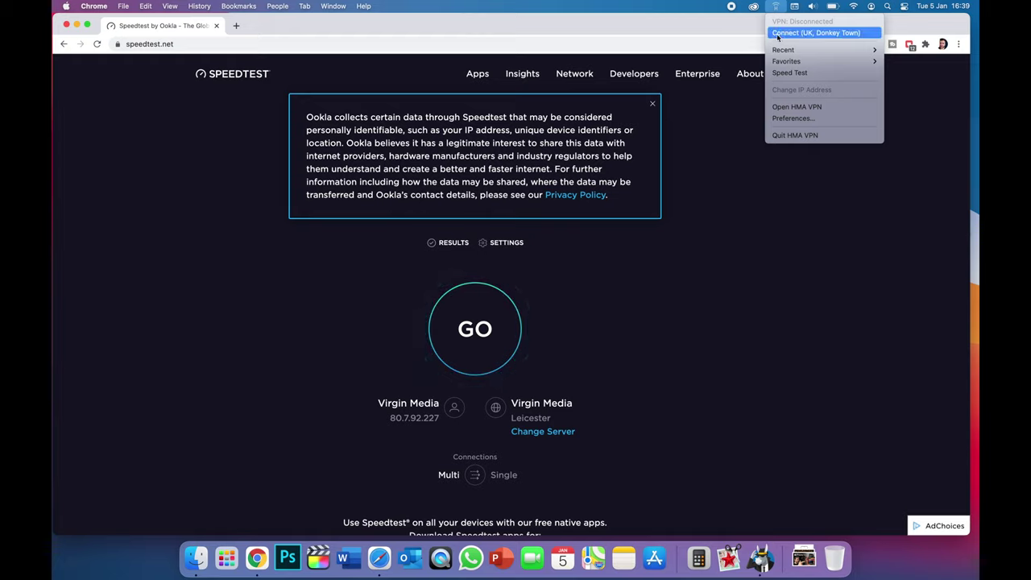
{"action": "left_click", "coordinate": [589, 354]}
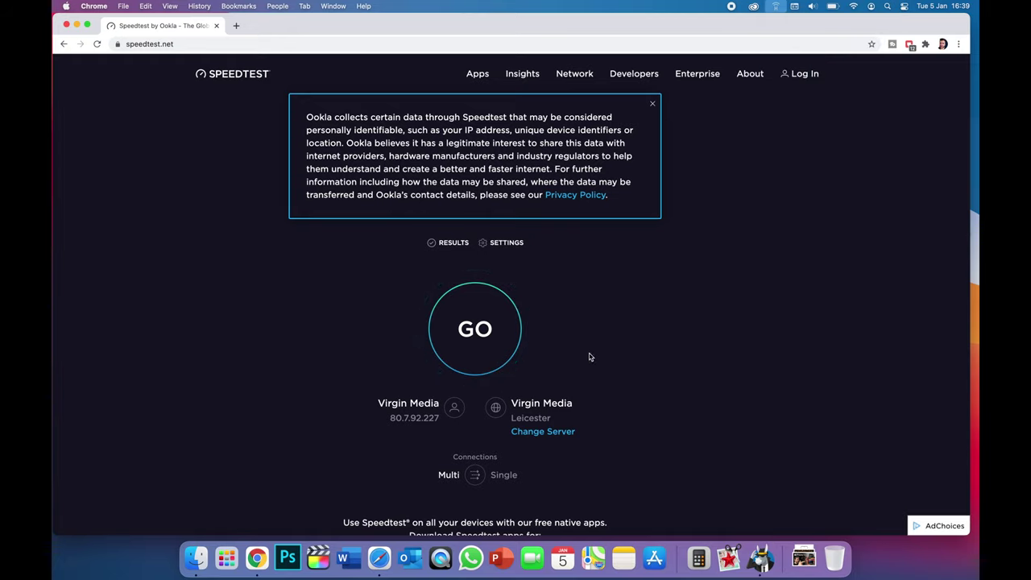
{"action": "left_click", "coordinate": [484, 333]}
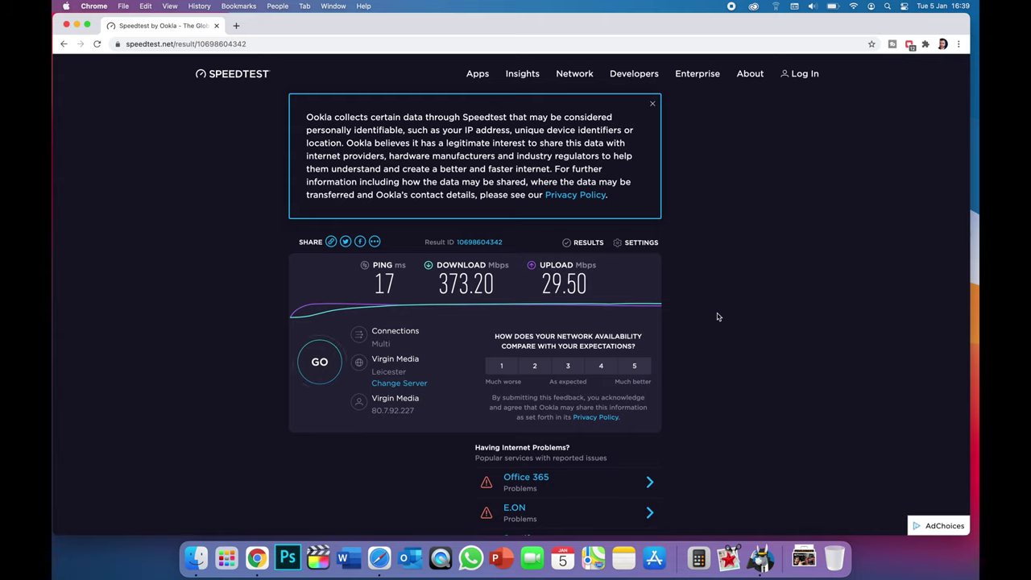
Connect HMA VPN to UK, Donkey Town and move its window beside the browser.
{"action": "left_click", "coordinate": [774, 6]}
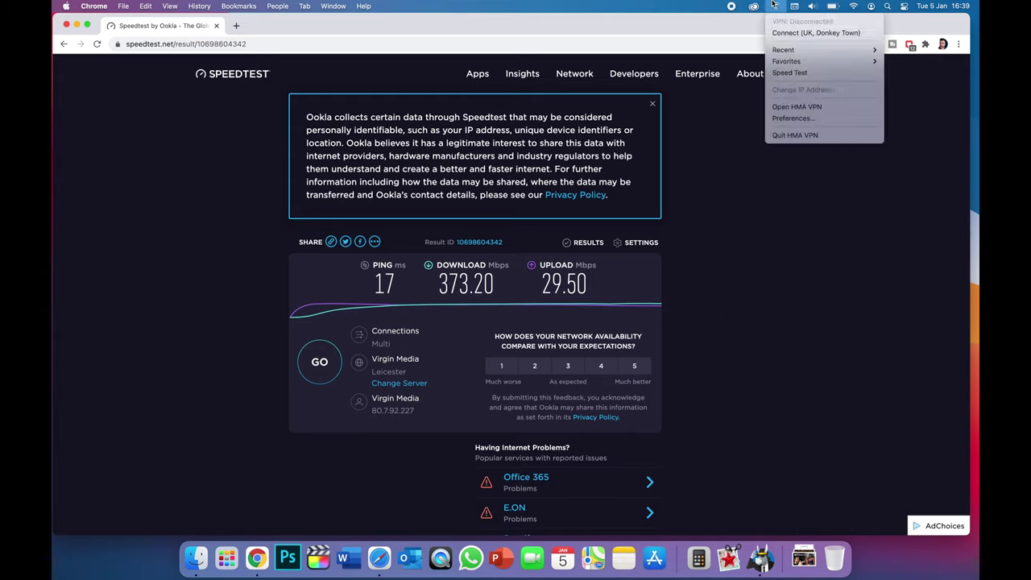
{"action": "left_click", "coordinate": [778, 33]}
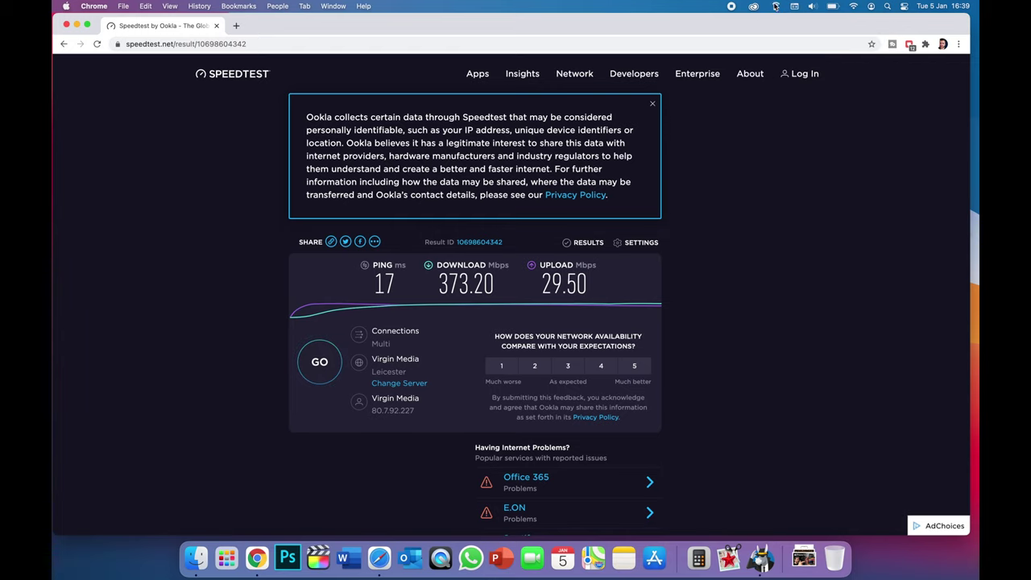
{"action": "left_click", "coordinate": [773, 6]}
{"action": "left_click", "coordinate": [784, 107]}
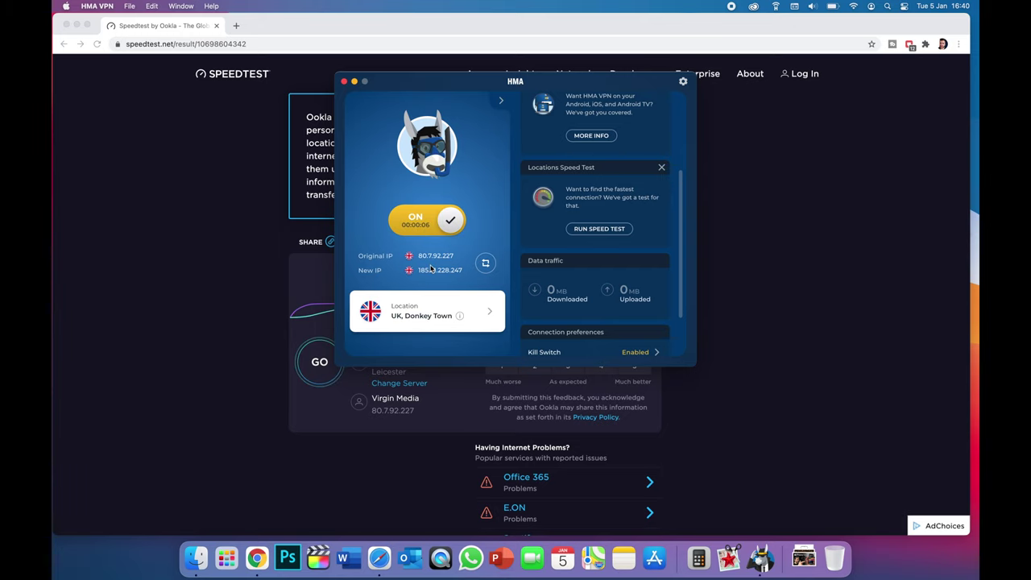
{"action": "left_click_drag", "start_coordinate": [455, 85], "coordinate": [629, 132]}
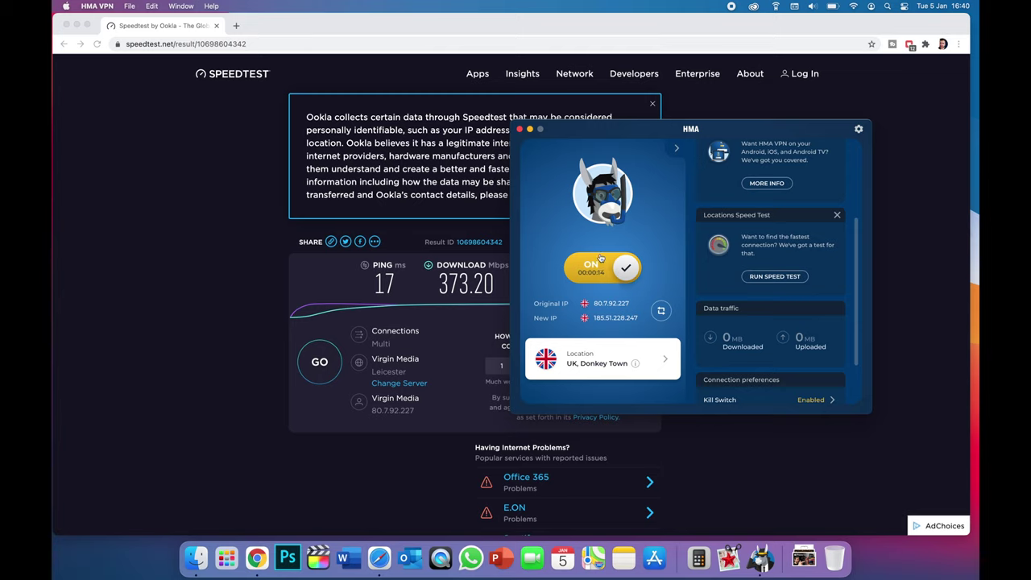
Reload speedtest.net and rerun the test through the VPN: 234.32 Mbps down, 24.35 Mbps up.
{"action": "left_click", "coordinate": [242, 315]}
{"action": "left_click", "coordinate": [96, 44]}
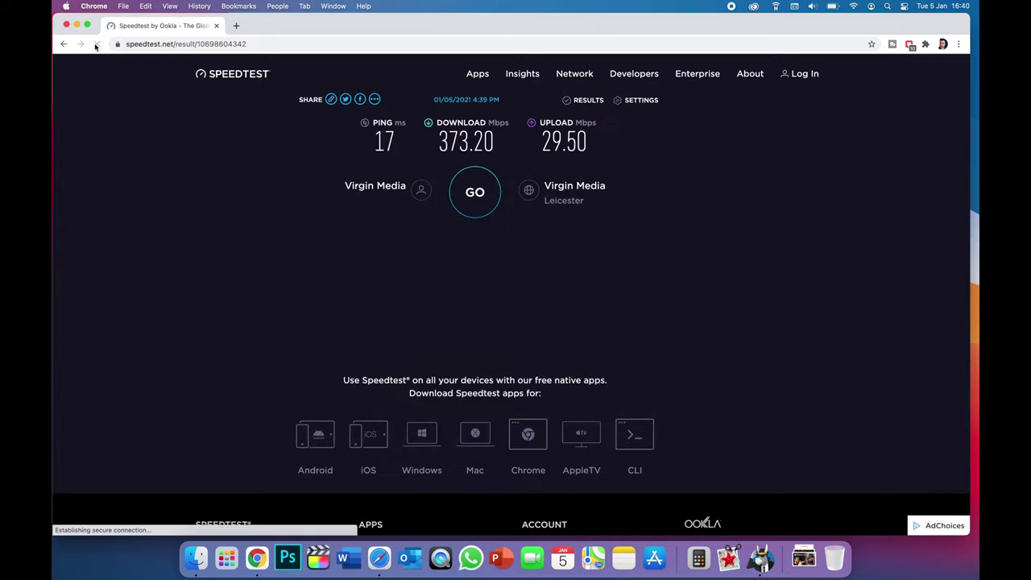
{"action": "left_click", "coordinate": [207, 74]}
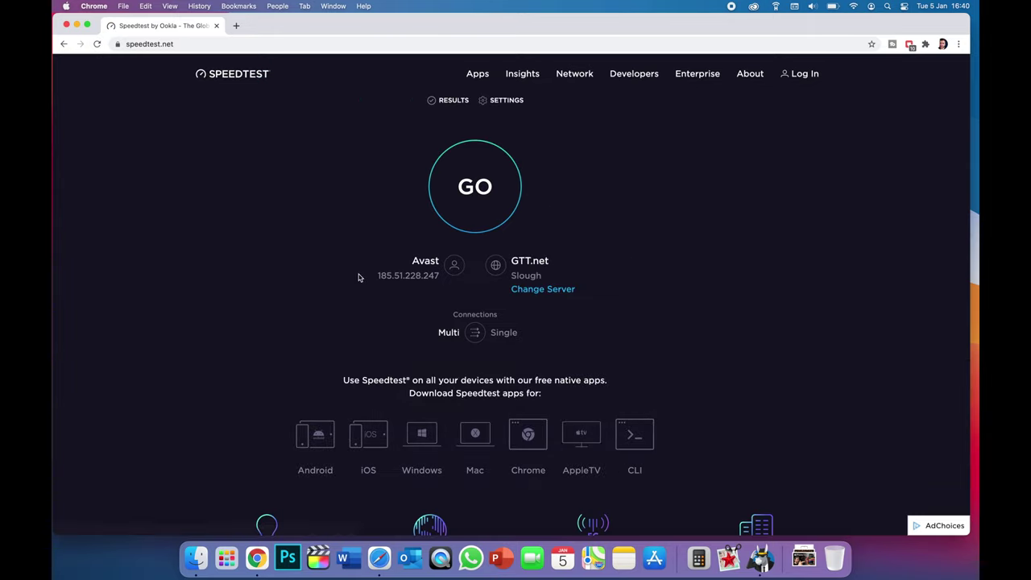
{"action": "left_click", "coordinate": [466, 193]}
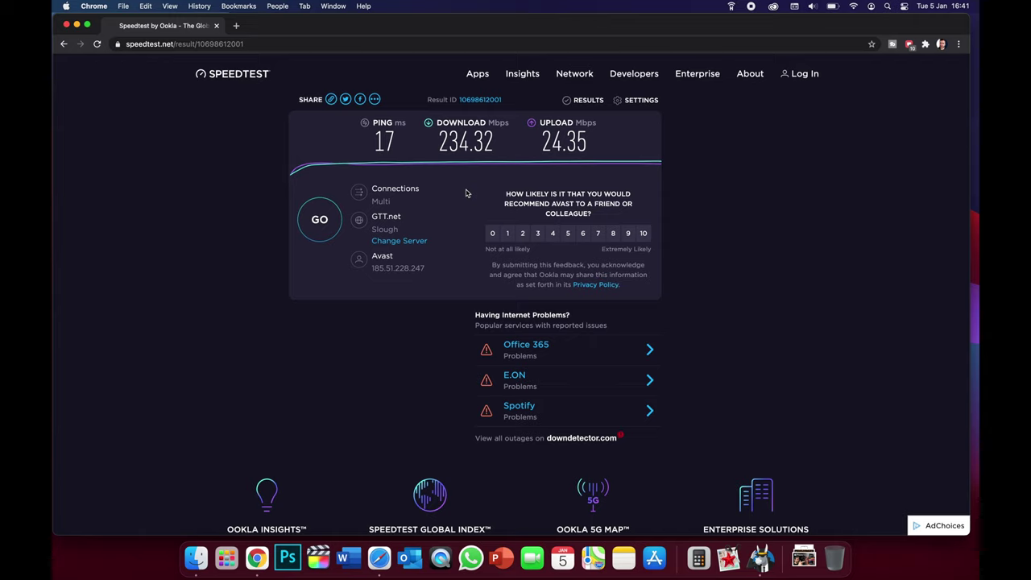
Close the HMA window, reopen it from the menu bar to confirm it's ON, then close it.
{"action": "left_click", "coordinate": [77, 25]}
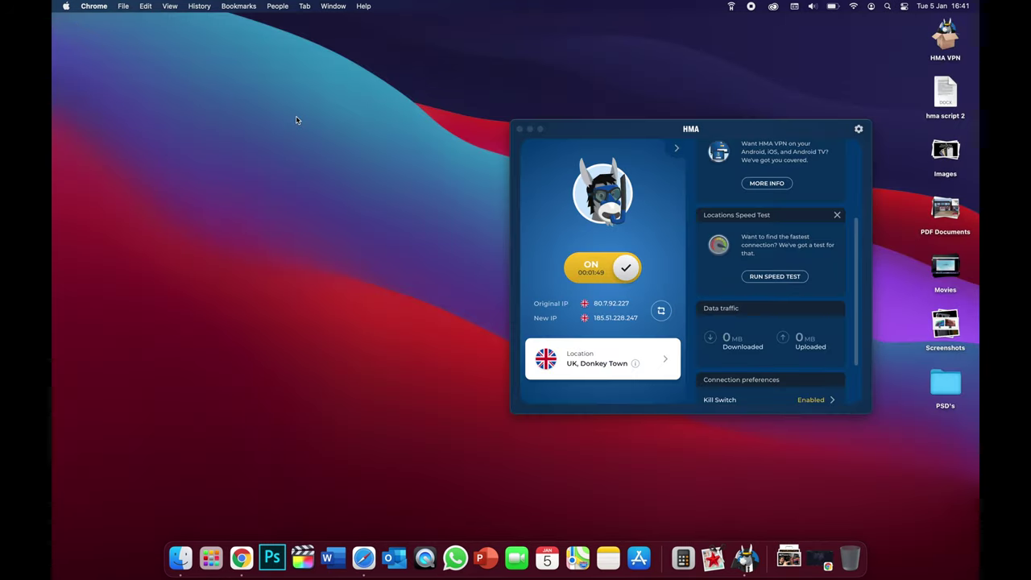
{"action": "left_click_drag", "start_coordinate": [617, 136], "coordinate": [493, 102]}
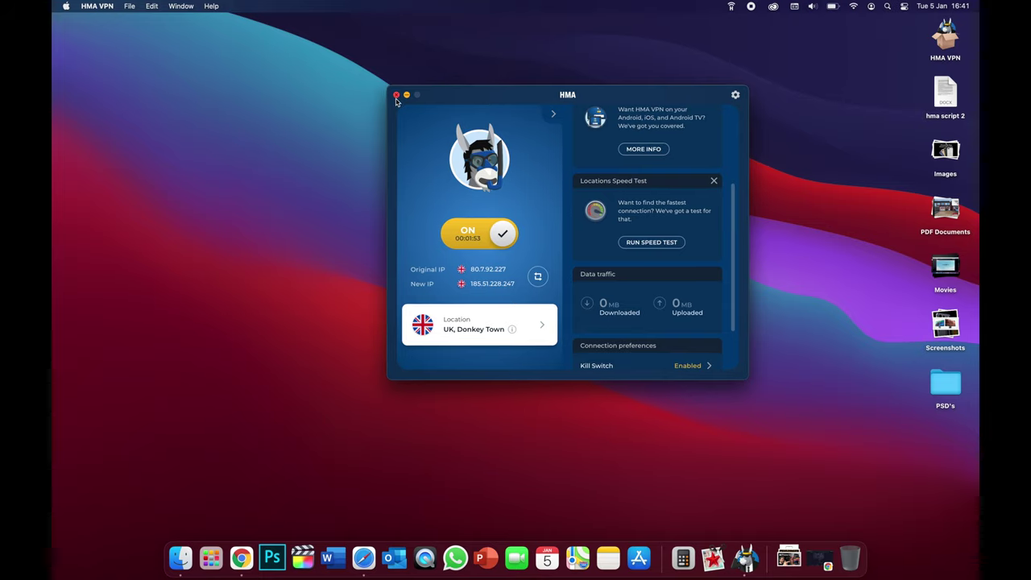
{"action": "left_click", "coordinate": [396, 95]}
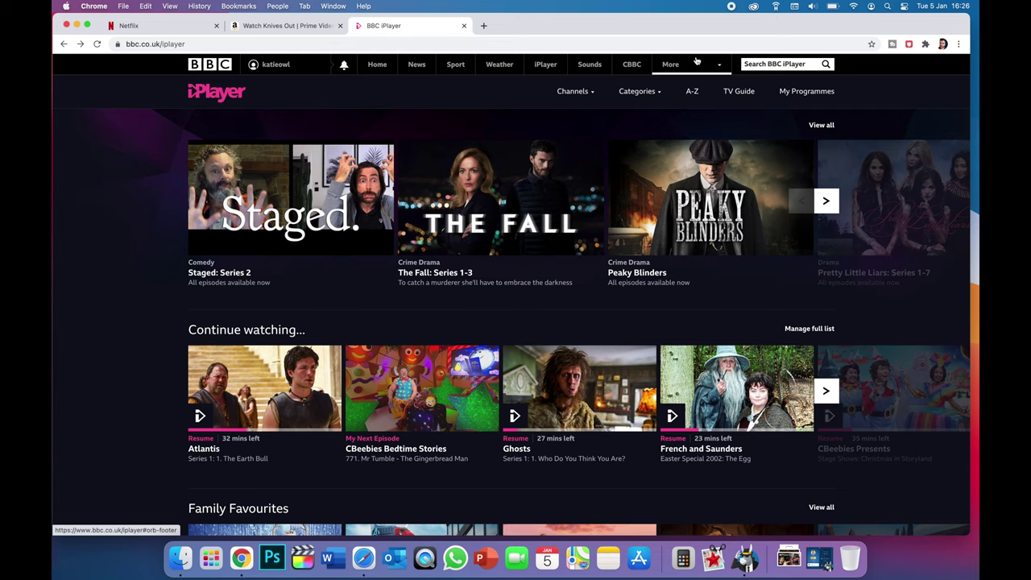
{"action": "left_click", "coordinate": [772, 7]}
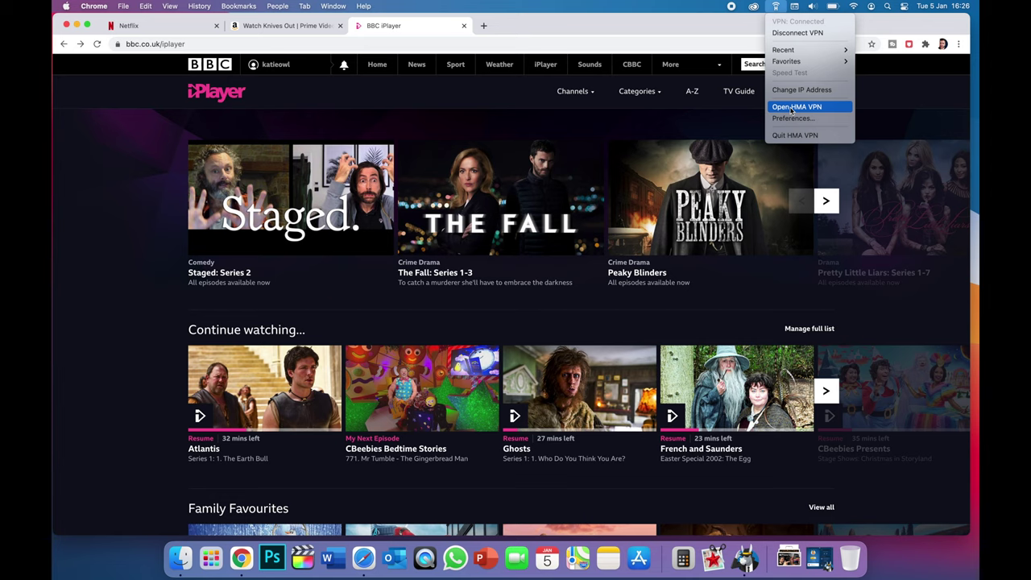
{"action": "left_click", "coordinate": [792, 108]}
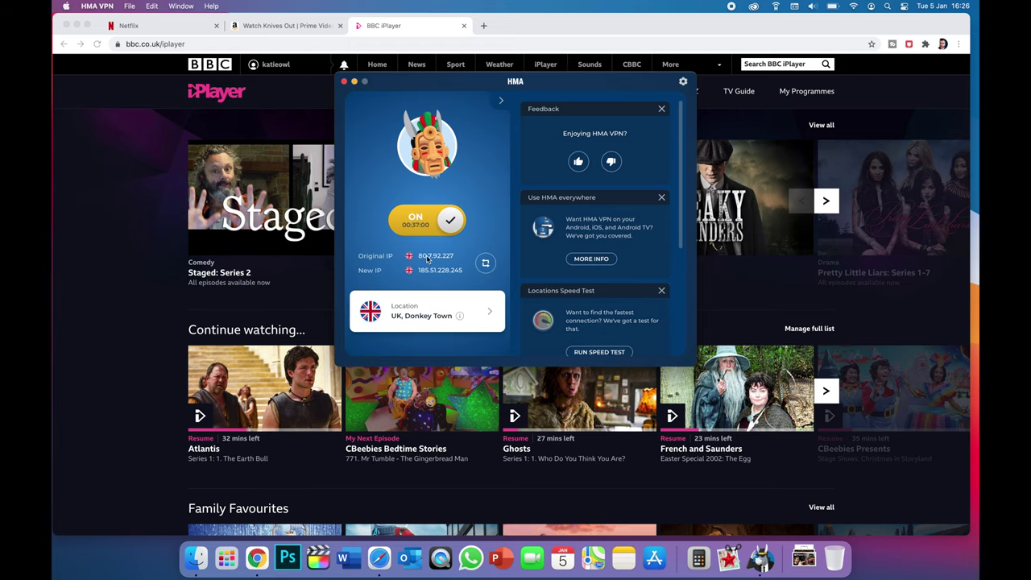
{"action": "left_click", "coordinate": [344, 82]}
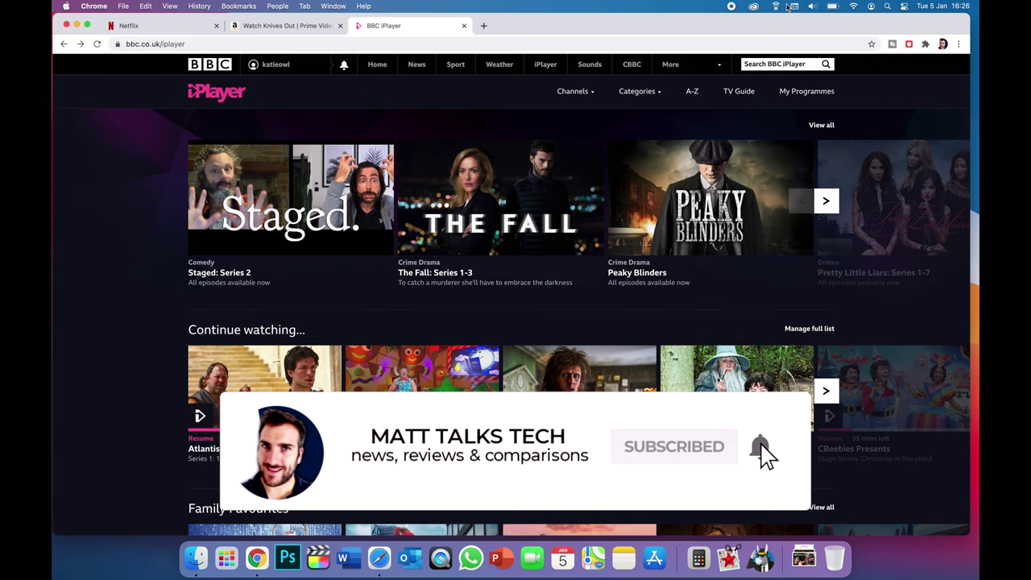
Open the Zog and the Flying Doctors episode in BBC iPlayer and start playing it.
{"action": "scroll", "coordinate": [360, 346], "scroll_direction": "down", "scroll_amount": 3}
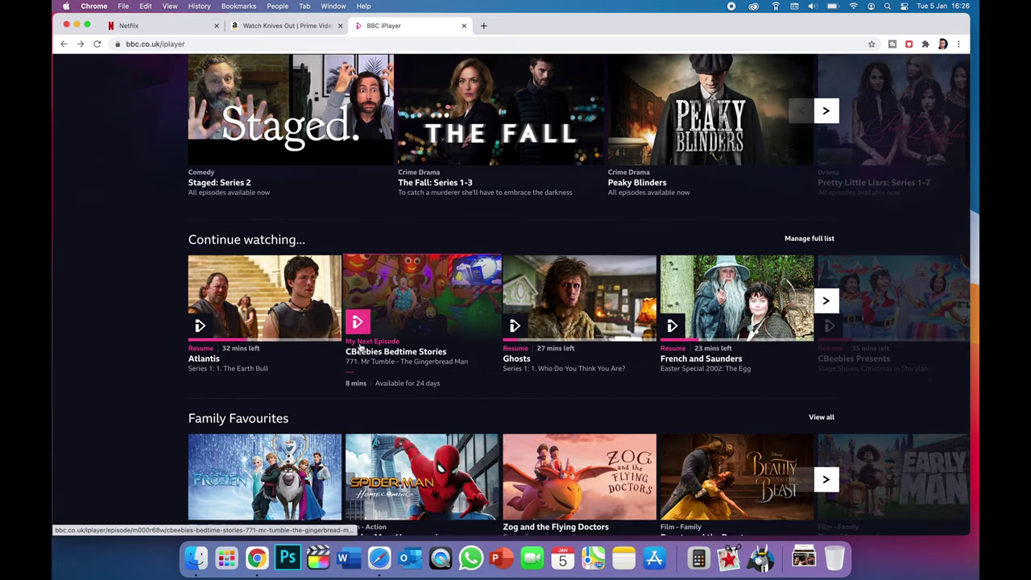
{"action": "scroll", "coordinate": [359, 346], "scroll_direction": "down", "scroll_amount": 2}
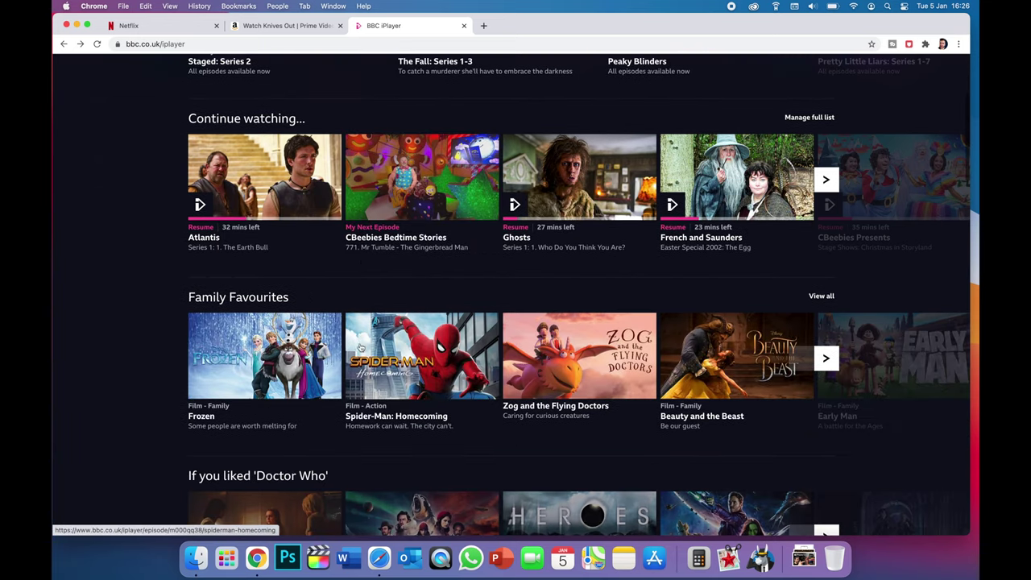
{"action": "left_click", "coordinate": [590, 366]}
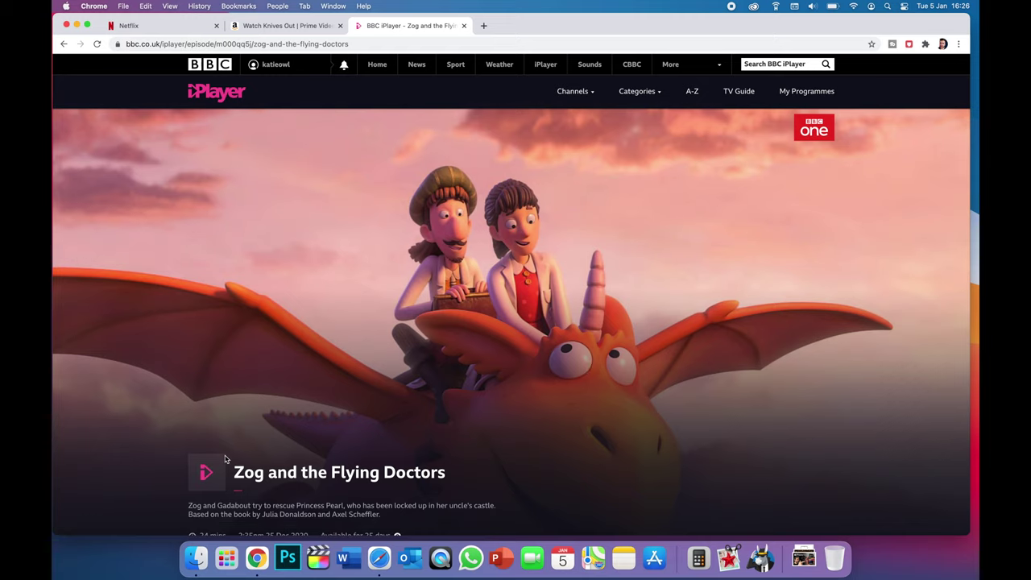
{"action": "left_click", "coordinate": [207, 473]}
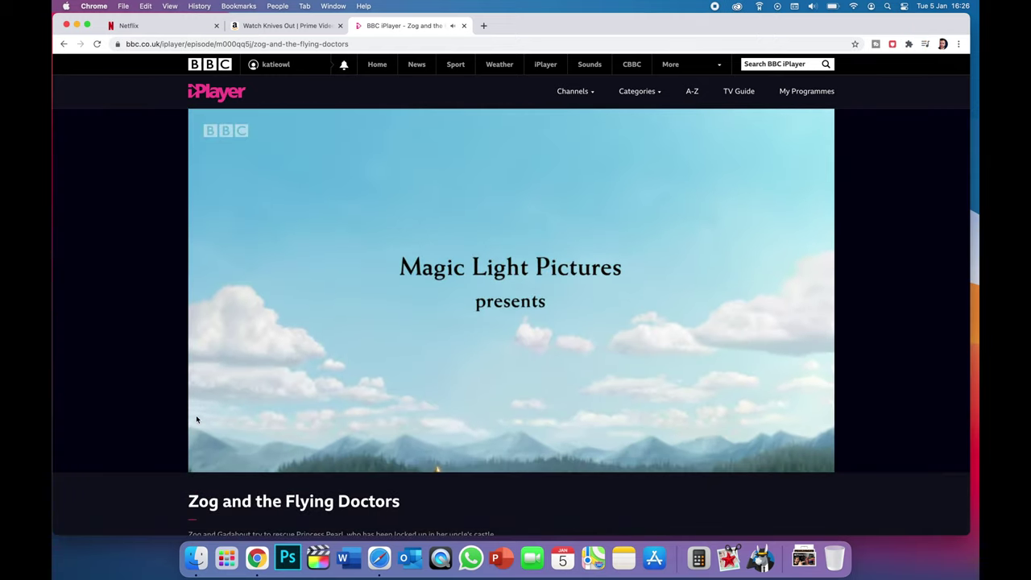
Skip the Zog episode ahead to about thirteen minutes, then pause it.
{"action": "left_click", "coordinate": [296, 437]}
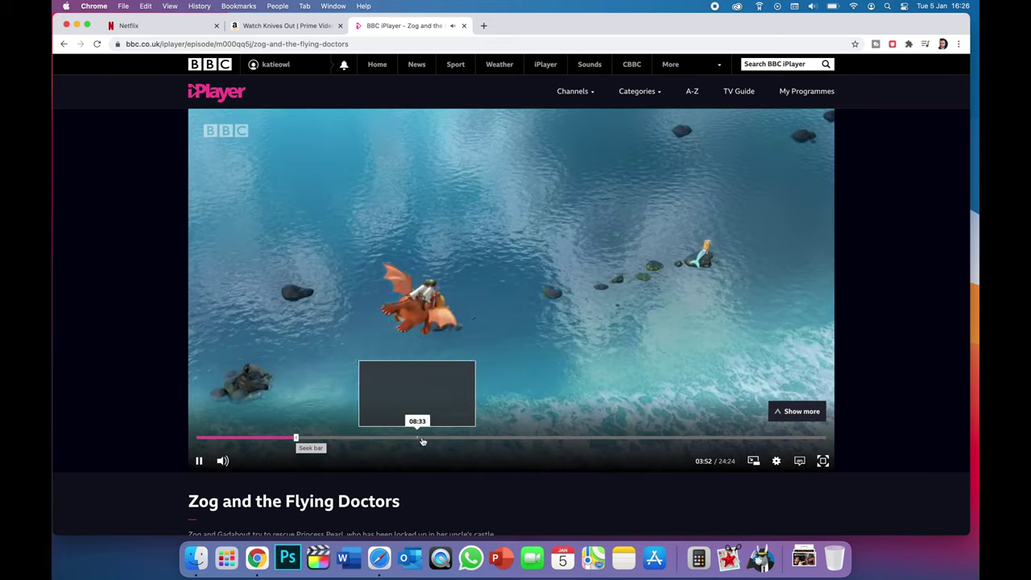
{"action": "left_click_drag", "start_coordinate": [422, 442], "coordinate": [430, 438]}
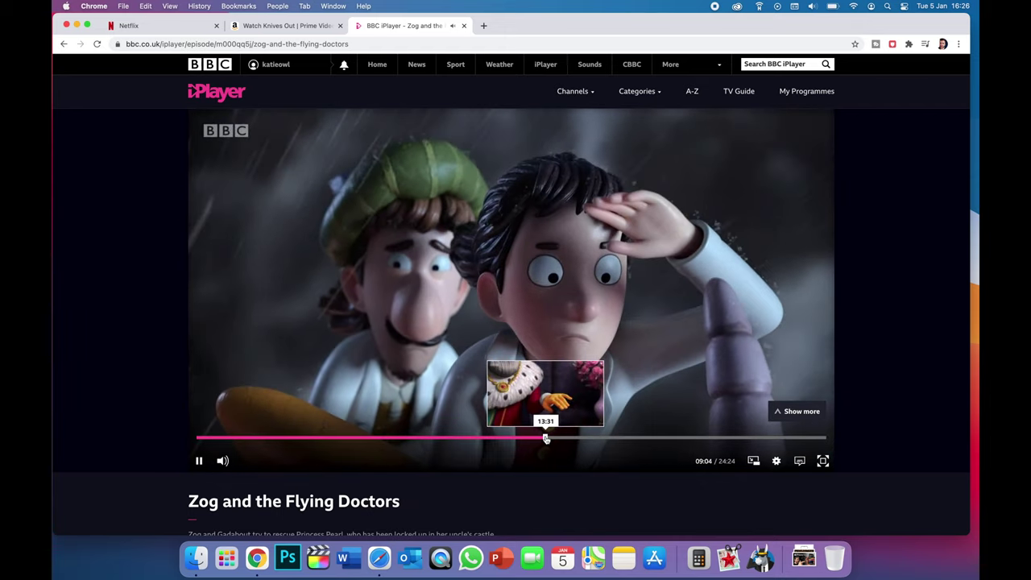
{"action": "left_click", "coordinate": [546, 439]}
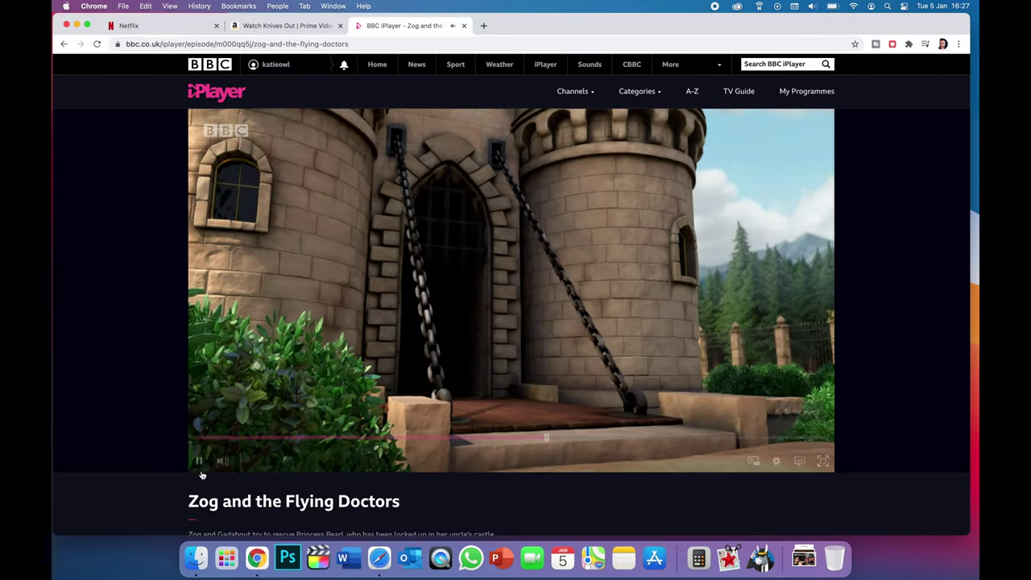
{"action": "left_click", "coordinate": [199, 461]}
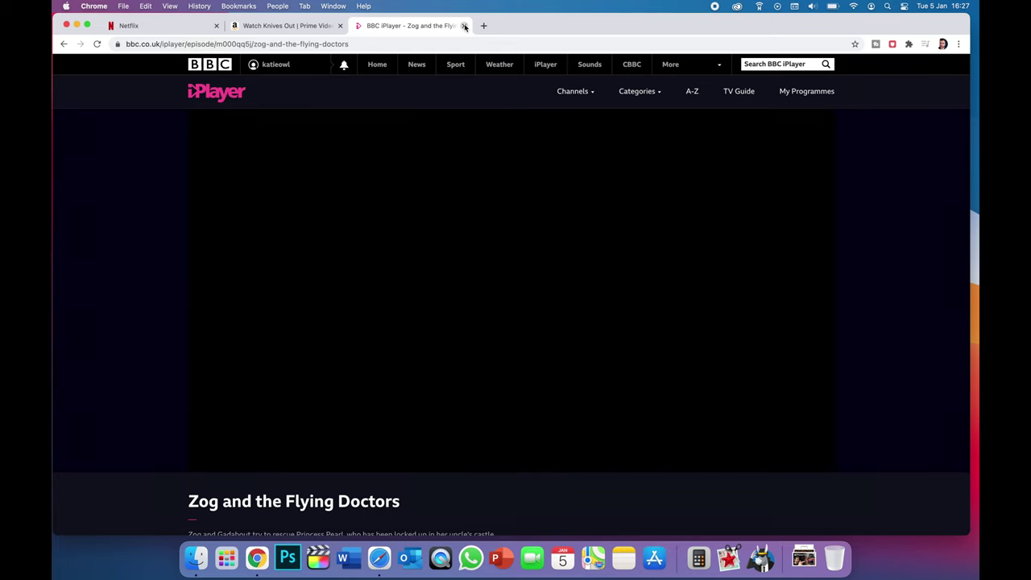
Close BBC iPlayer and start playing Knives Out in Prime Video.
{"action": "left_click", "coordinate": [464, 26]}
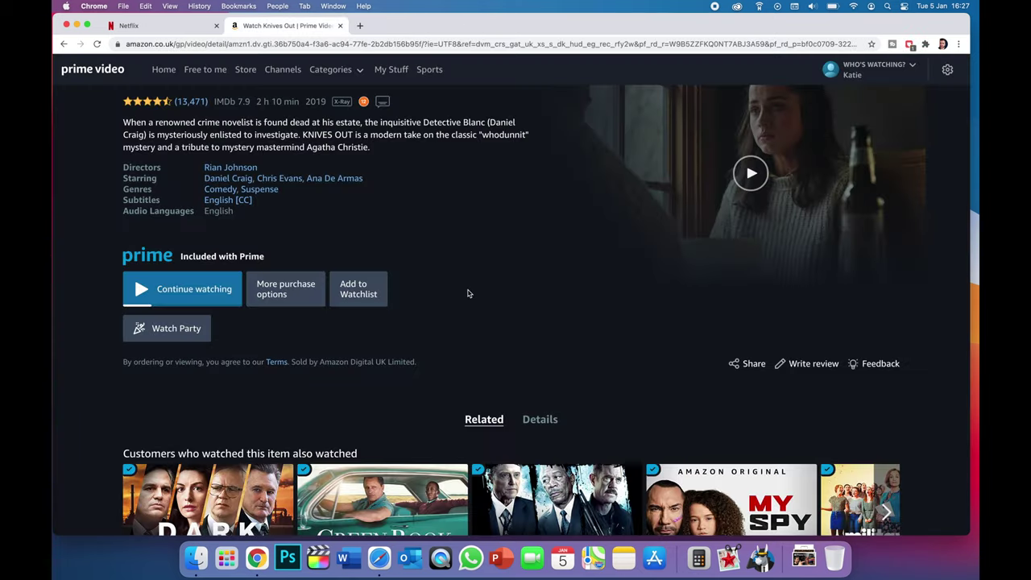
{"action": "scroll", "coordinate": [467, 293], "scroll_direction": "up", "scroll_amount": 2}
{"action": "scroll", "coordinate": [467, 293], "scroll_direction": "down", "scroll_amount": 3}
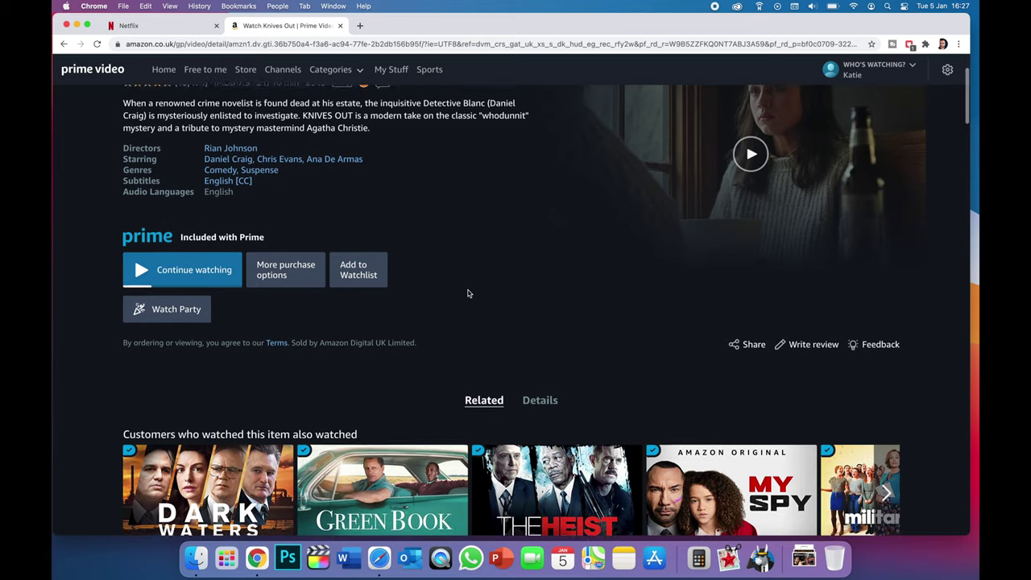
{"action": "scroll", "coordinate": [448, 339], "scroll_direction": "up", "scroll_amount": 3}
{"action": "scroll", "coordinate": [449, 338], "scroll_direction": "down", "scroll_amount": 2}
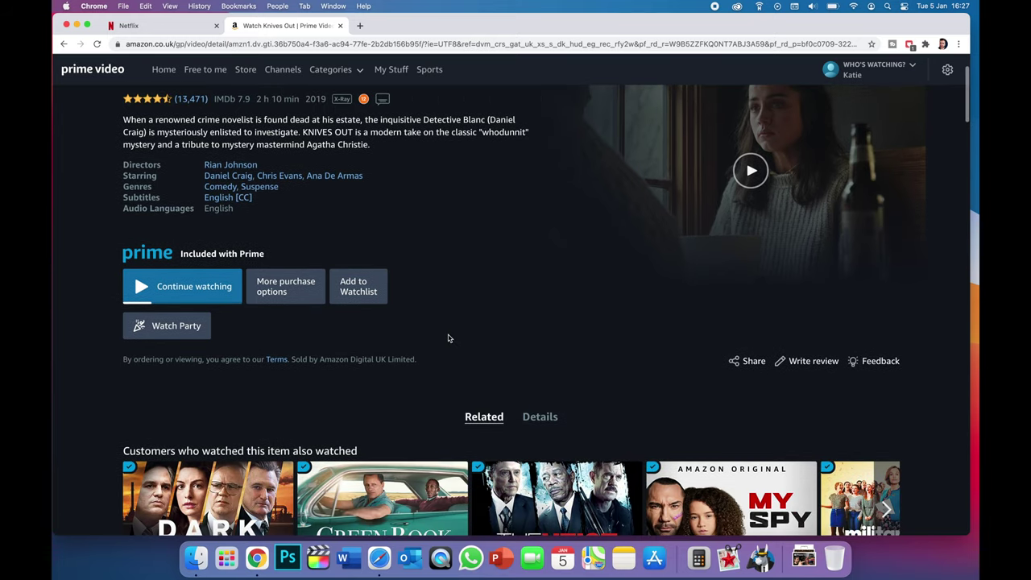
{"action": "left_click", "coordinate": [189, 286]}
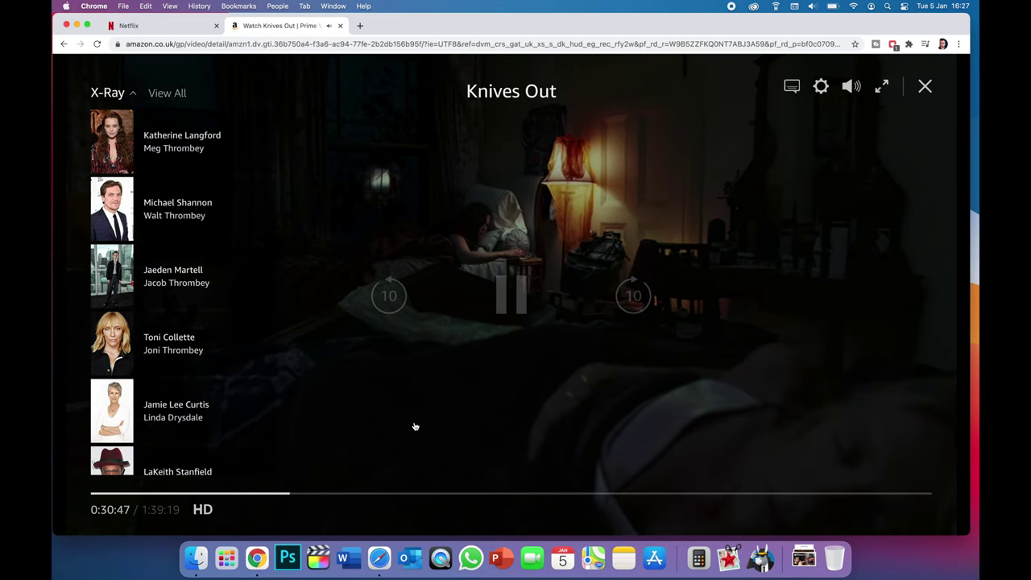
Skip Knives Out ahead to about 49 minutes, then 1:24, pause and close the player.
{"action": "left_click", "coordinate": [413, 493]}
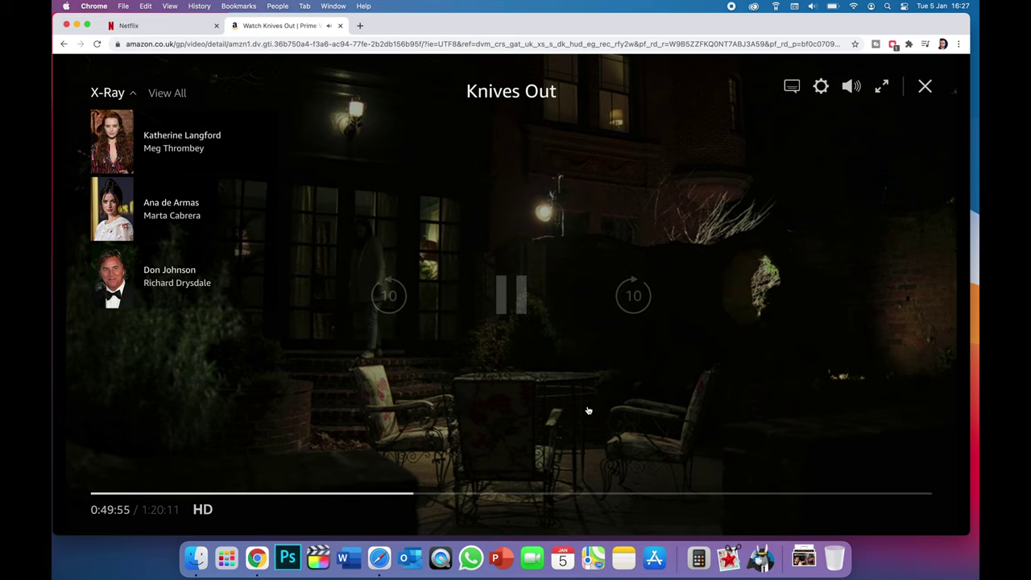
{"action": "left_click", "coordinate": [636, 494]}
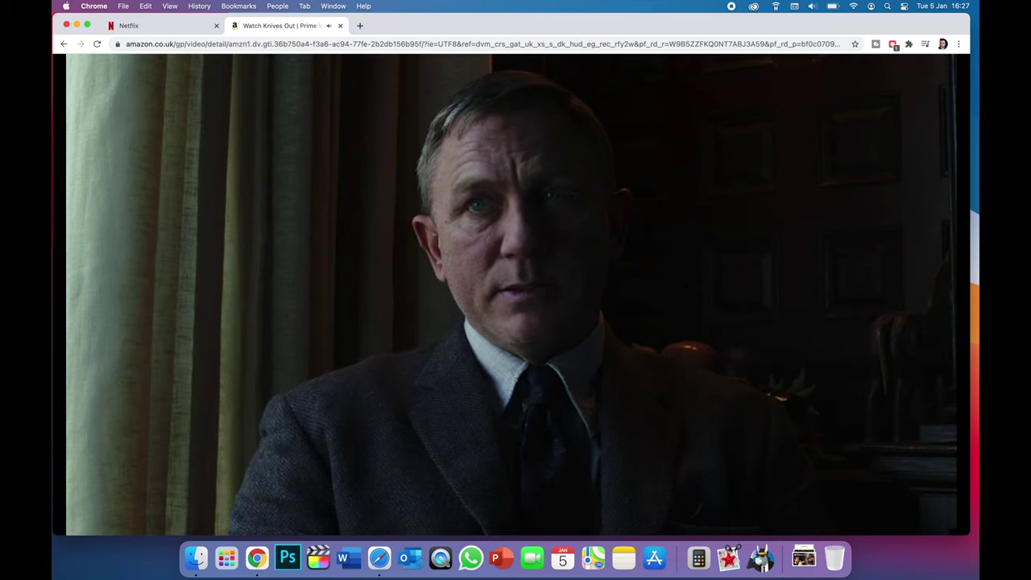
{"action": "mouse_move", "coordinate": [484, 495]}
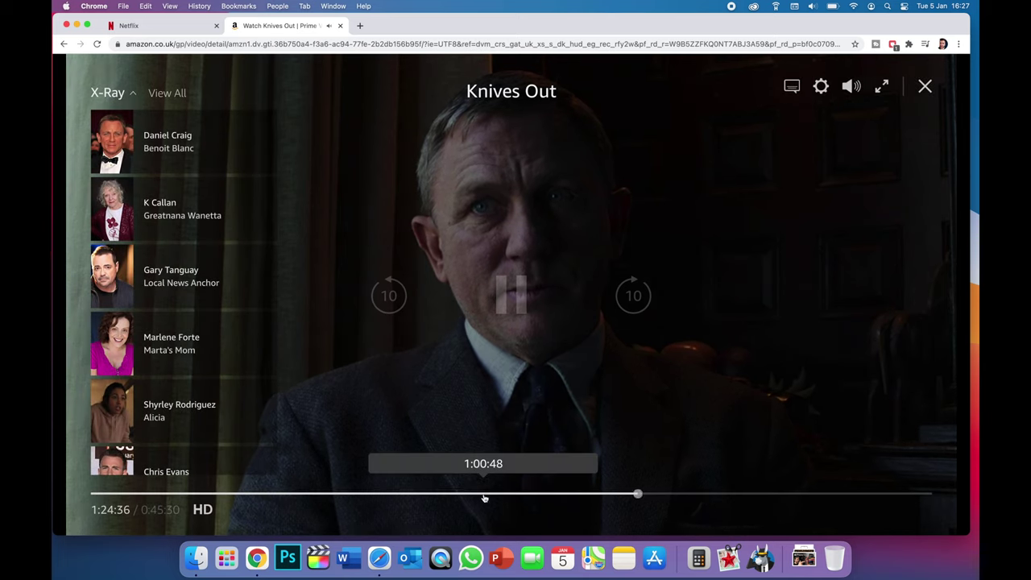
{"action": "left_click", "coordinate": [517, 302]}
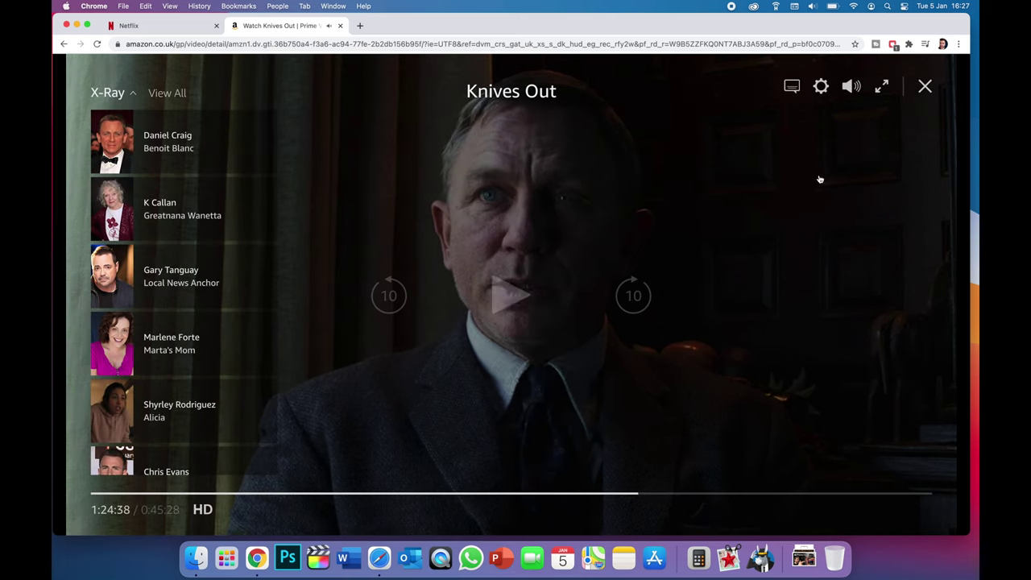
{"action": "left_click", "coordinate": [924, 88]}
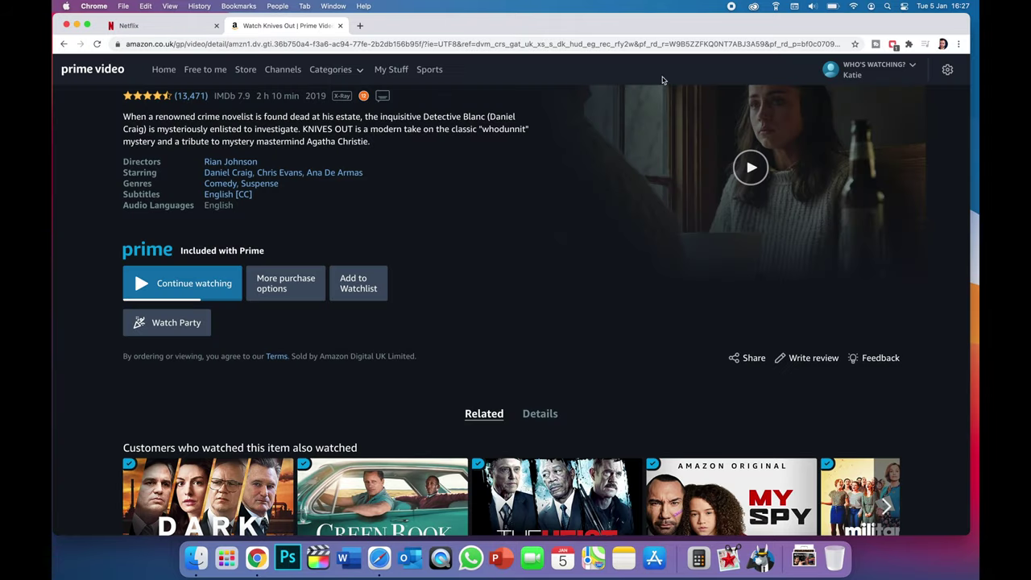
Close Prime Video and play The Crown S4:E10 on Netflix, entering the profile PIN.
{"action": "left_click", "coordinate": [340, 26]}
{"action": "scroll", "coordinate": [451, 293], "scroll_direction": "down", "scroll_amount": 1}
{"action": "scroll", "coordinate": [451, 293], "scroll_direction": "down", "scroll_amount": 4}
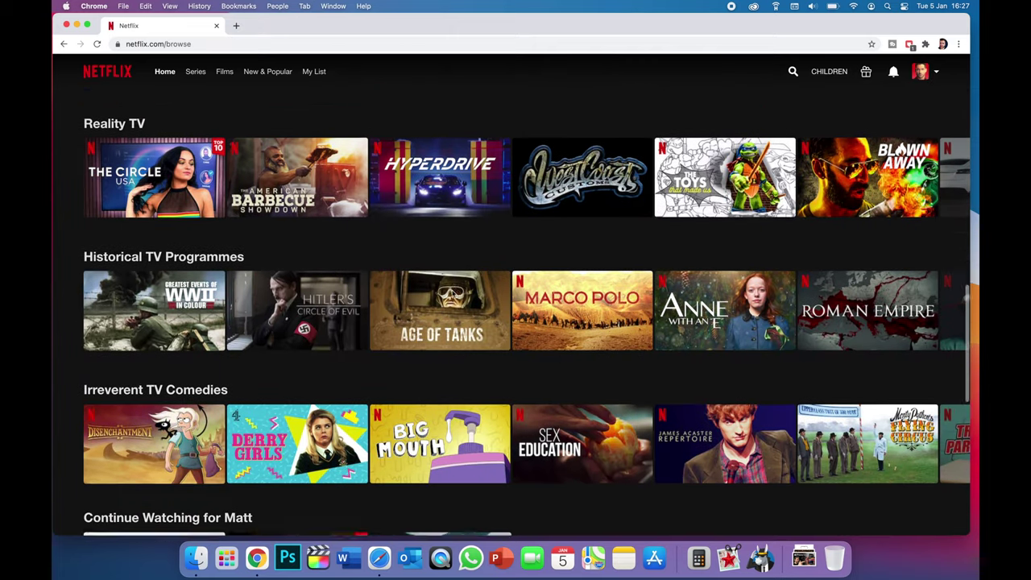
{"action": "scroll", "coordinate": [451, 293], "scroll_direction": "up", "scroll_amount": 2}
{"action": "scroll", "coordinate": [452, 294], "scroll_direction": "up", "scroll_amount": 1}
{"action": "scroll", "coordinate": [451, 294], "scroll_direction": "down", "scroll_amount": 1}
{"action": "scroll", "coordinate": [452, 294], "scroll_direction": "down", "scroll_amount": 3}
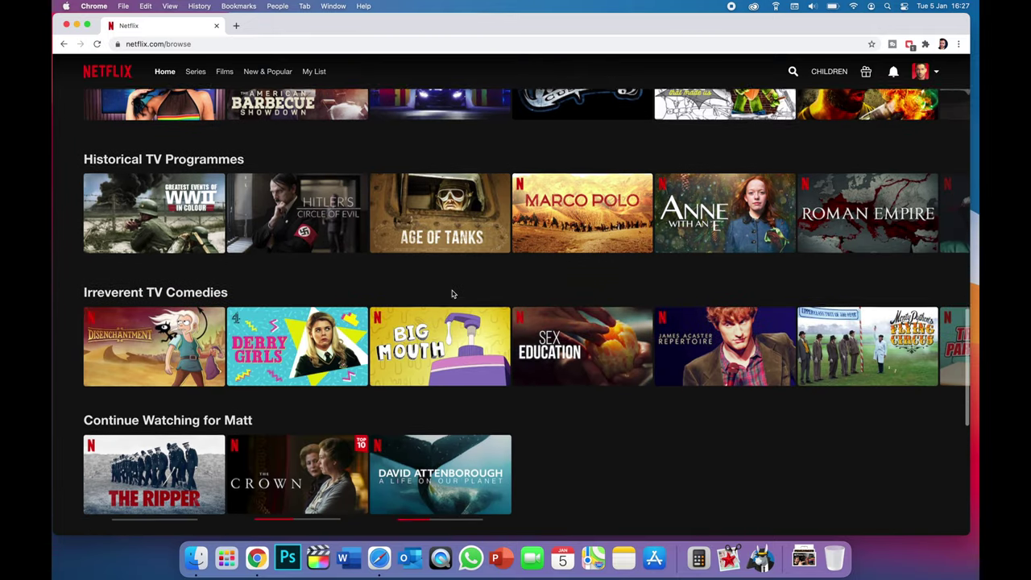
{"action": "scroll", "coordinate": [452, 295], "scroll_direction": "down", "scroll_amount": 1}
{"action": "scroll", "coordinate": [453, 294], "scroll_direction": "down", "scroll_amount": 1}
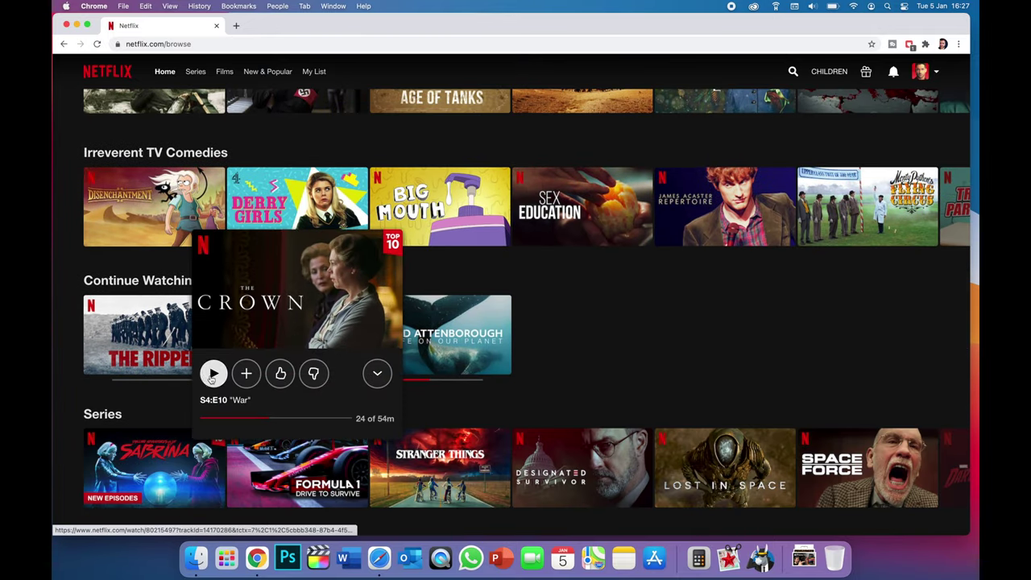
{"action": "left_click", "coordinate": [212, 375]}
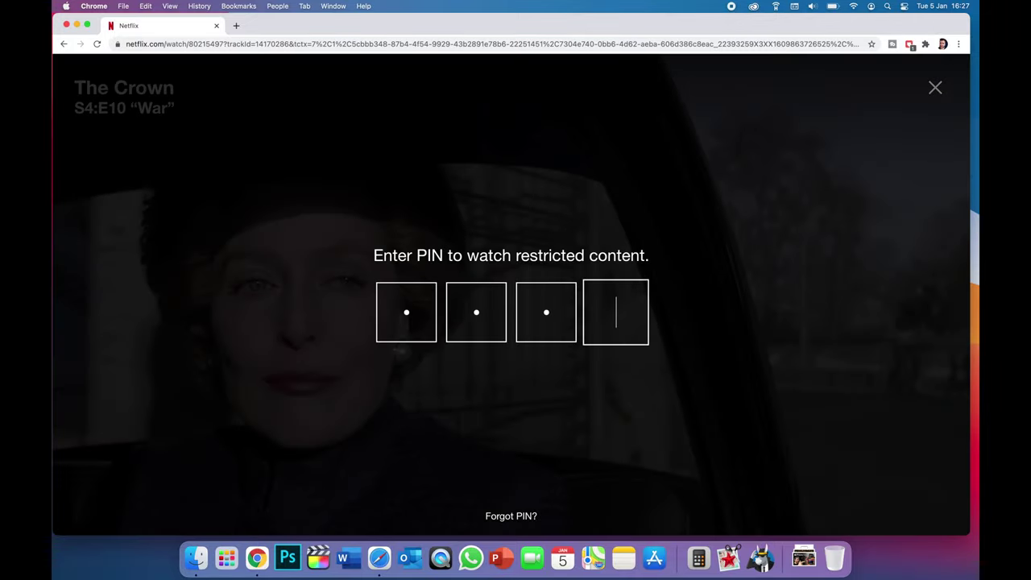
{"action": "type", "text": "1"}
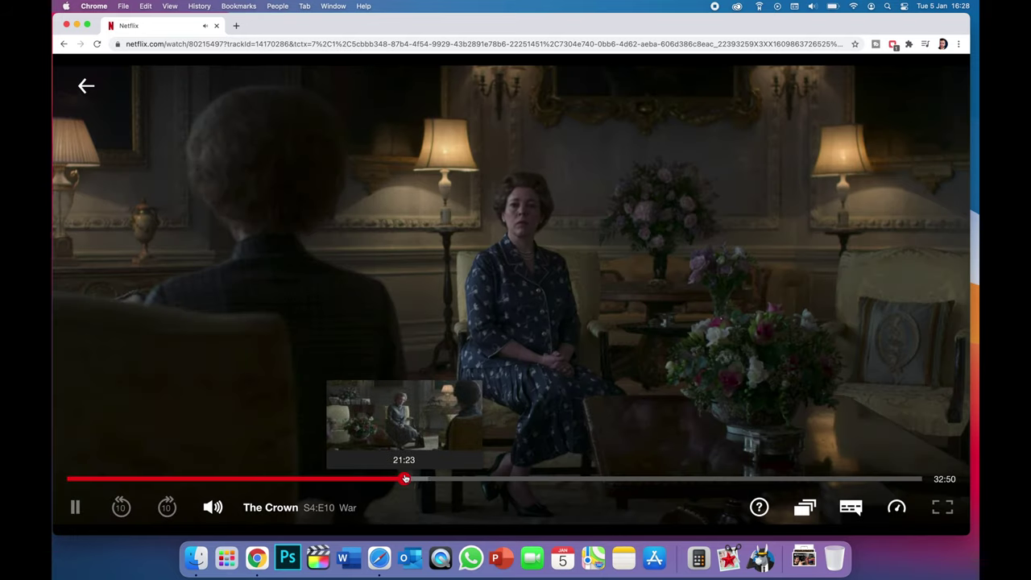
Skip The Crown episode ahead to about 26 minutes and pause it.
{"action": "left_click_drag", "start_coordinate": [405, 478], "coordinate": [428, 480]}
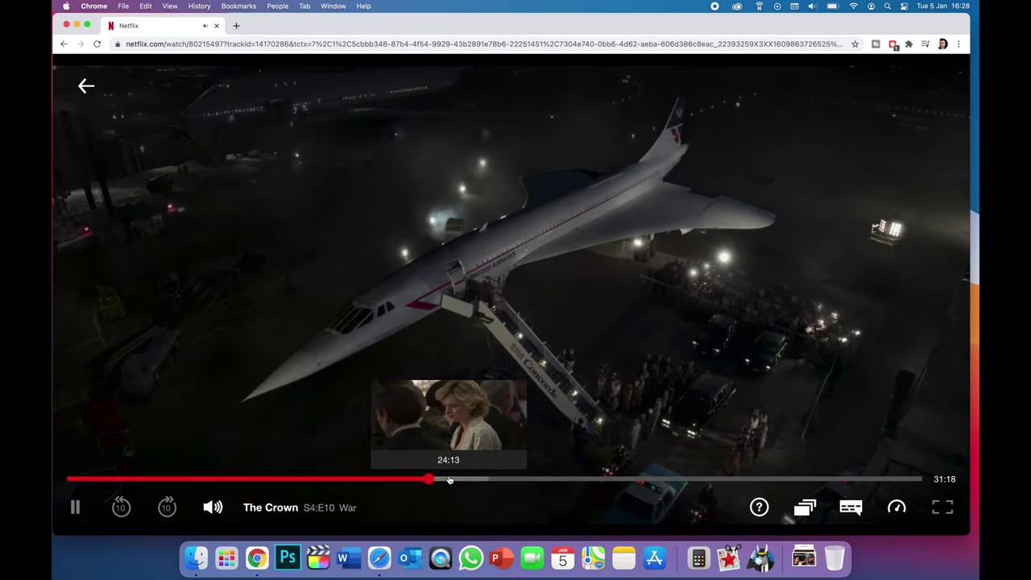
{"action": "left_click", "coordinate": [450, 479]}
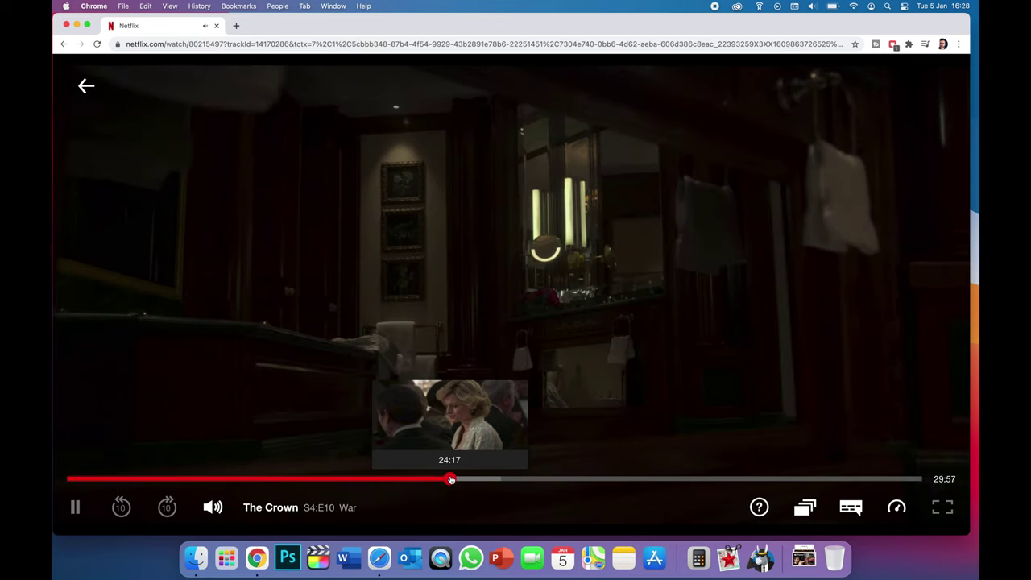
{"action": "left_click", "coordinate": [480, 479]}
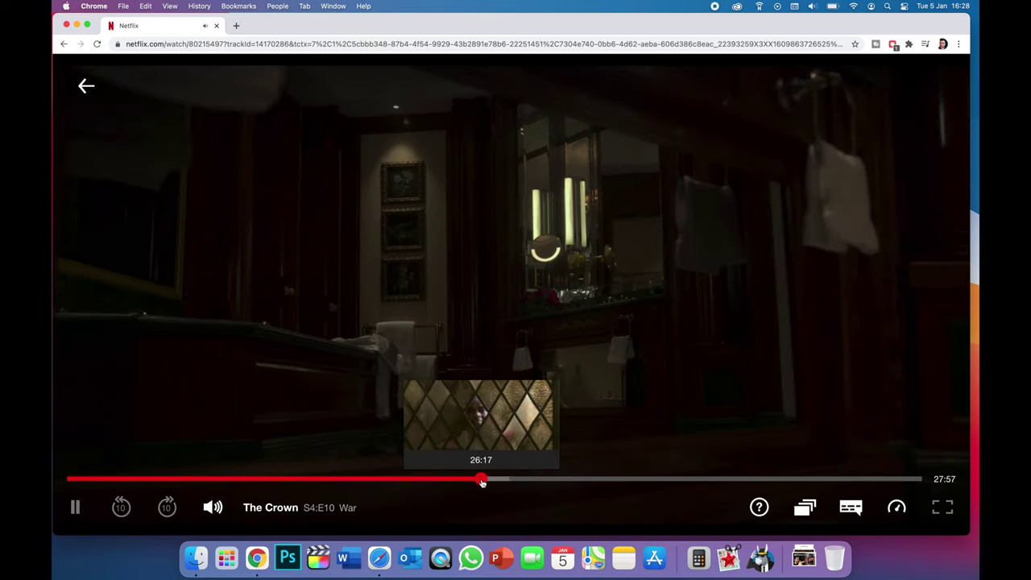
{"action": "left_click", "coordinate": [75, 508]}
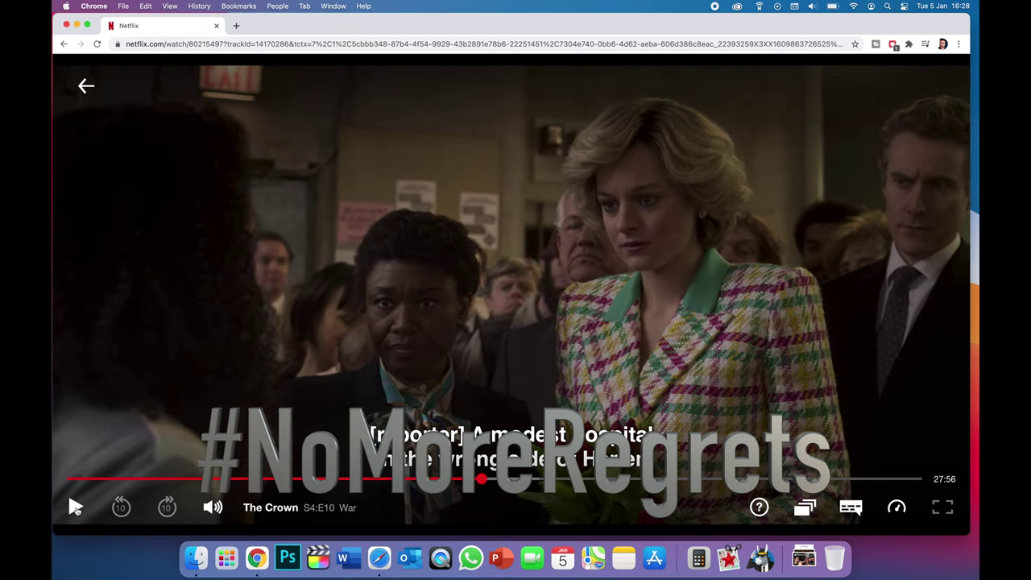
{"action": "left_click", "coordinate": [759, 6]}
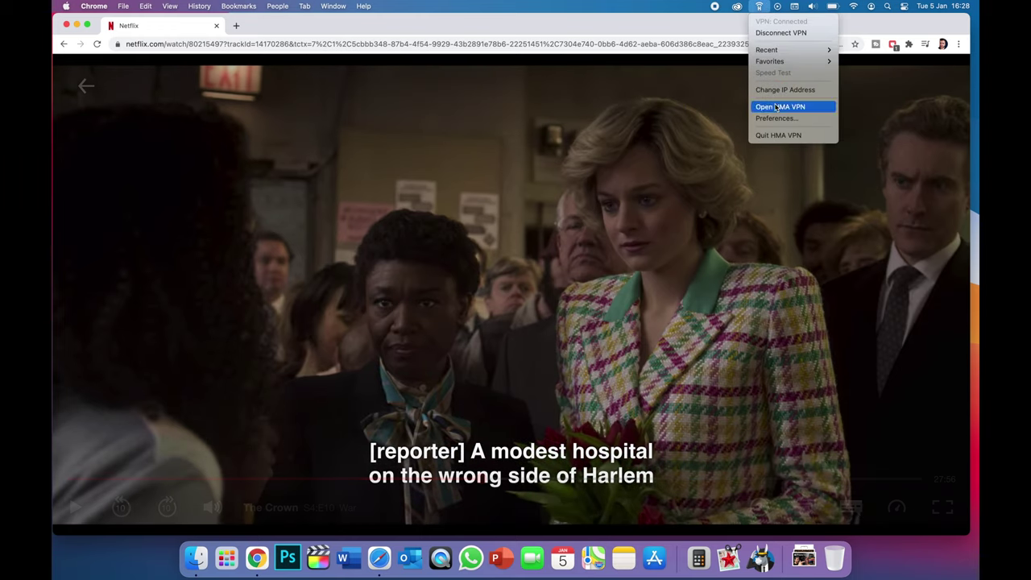
Open the HMA VPN main window and toggle the VPN off, leaving only the original IP.
{"action": "left_click", "coordinate": [776, 106]}
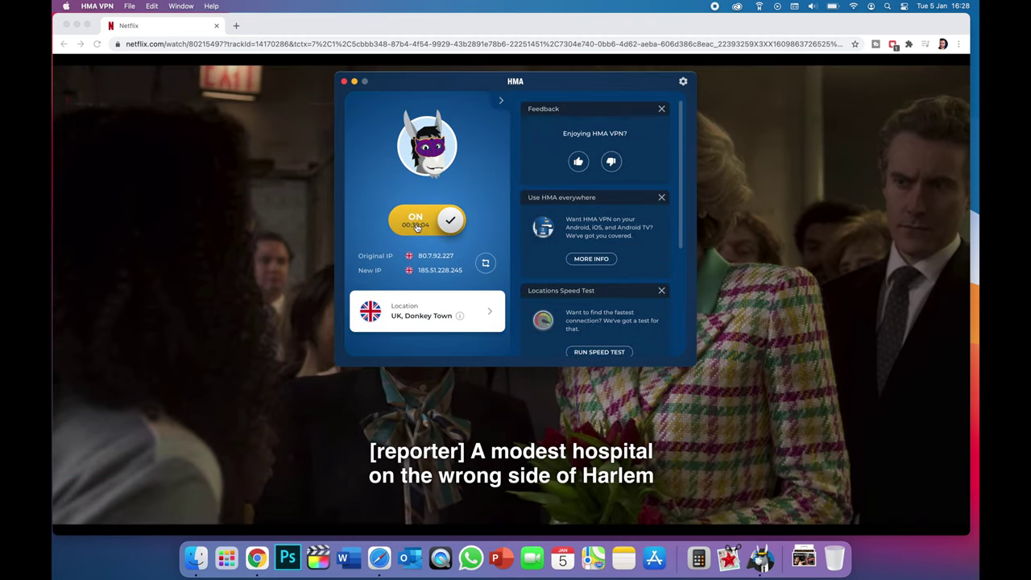
{"action": "left_click", "coordinate": [416, 228]}
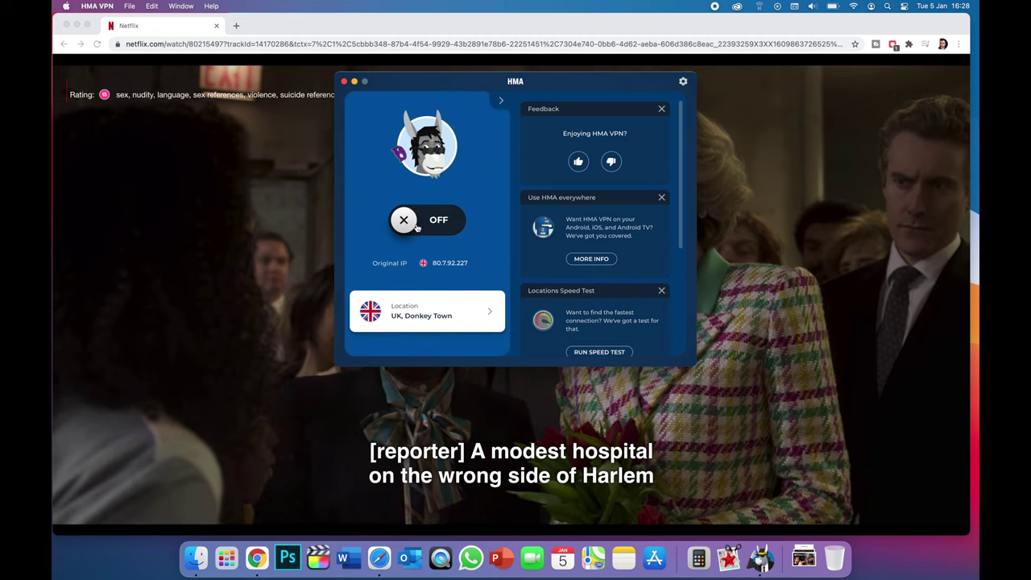